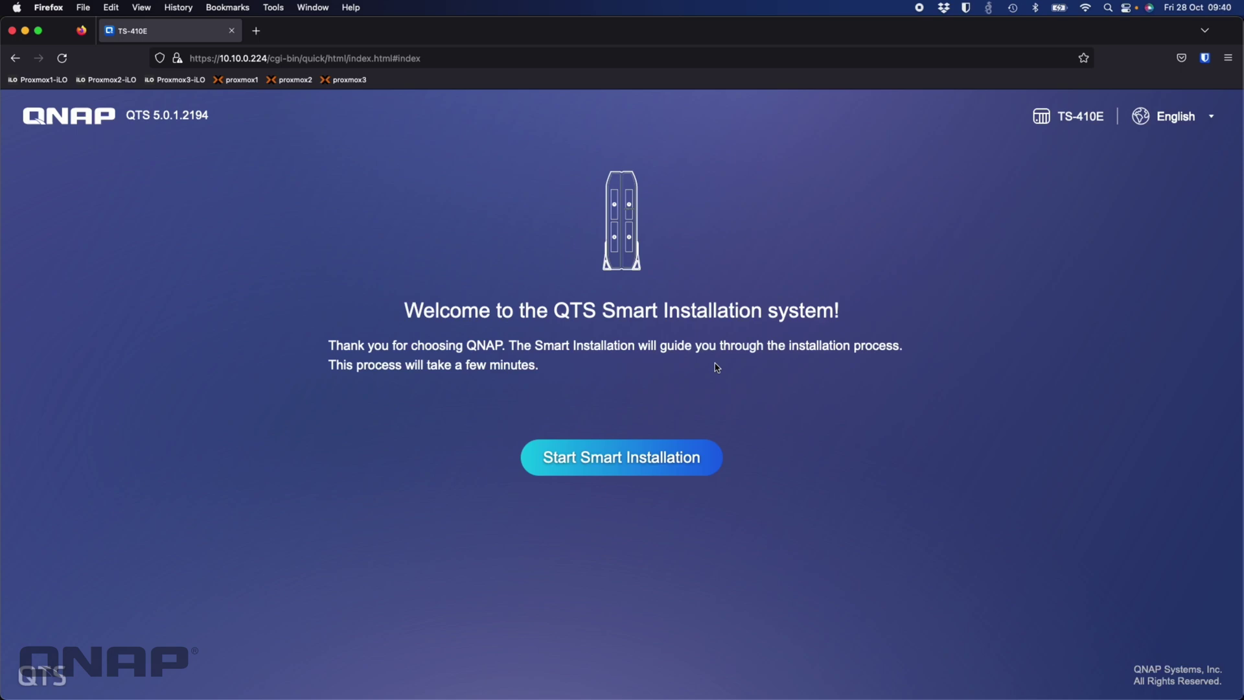
Start Smart Installation, confirm firmware 5.0.1.2194 is up to date, and keep the current version.
click(635, 471)
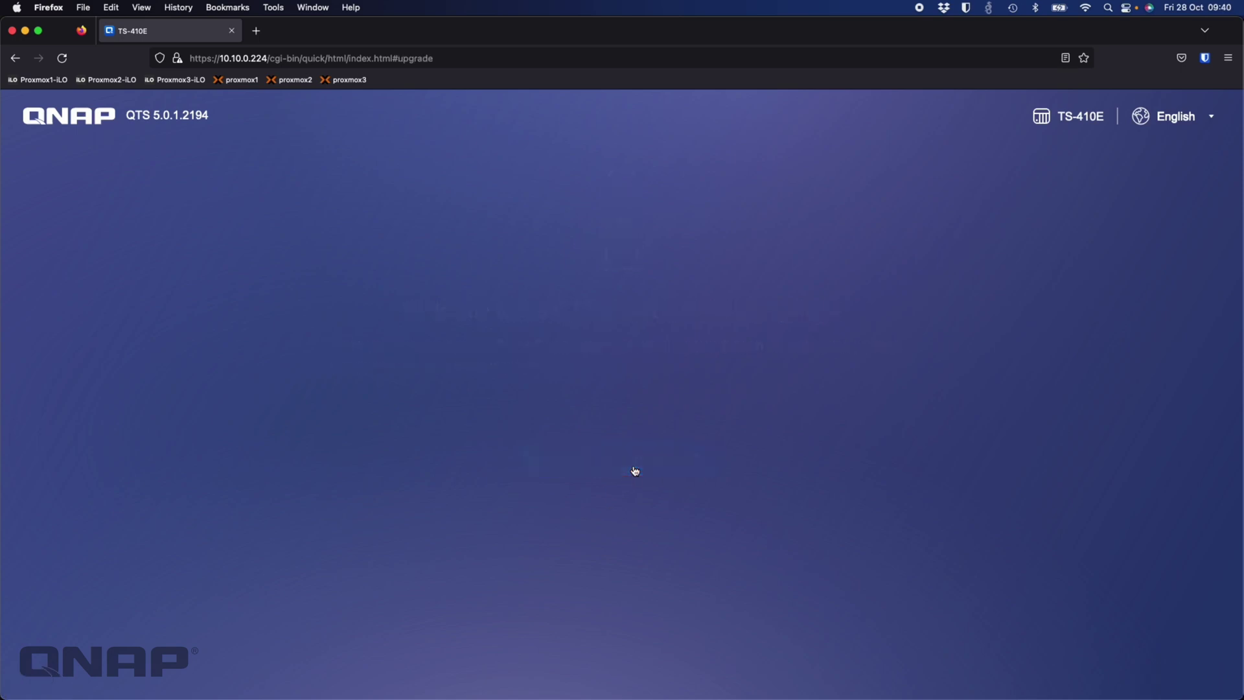
click(700, 310)
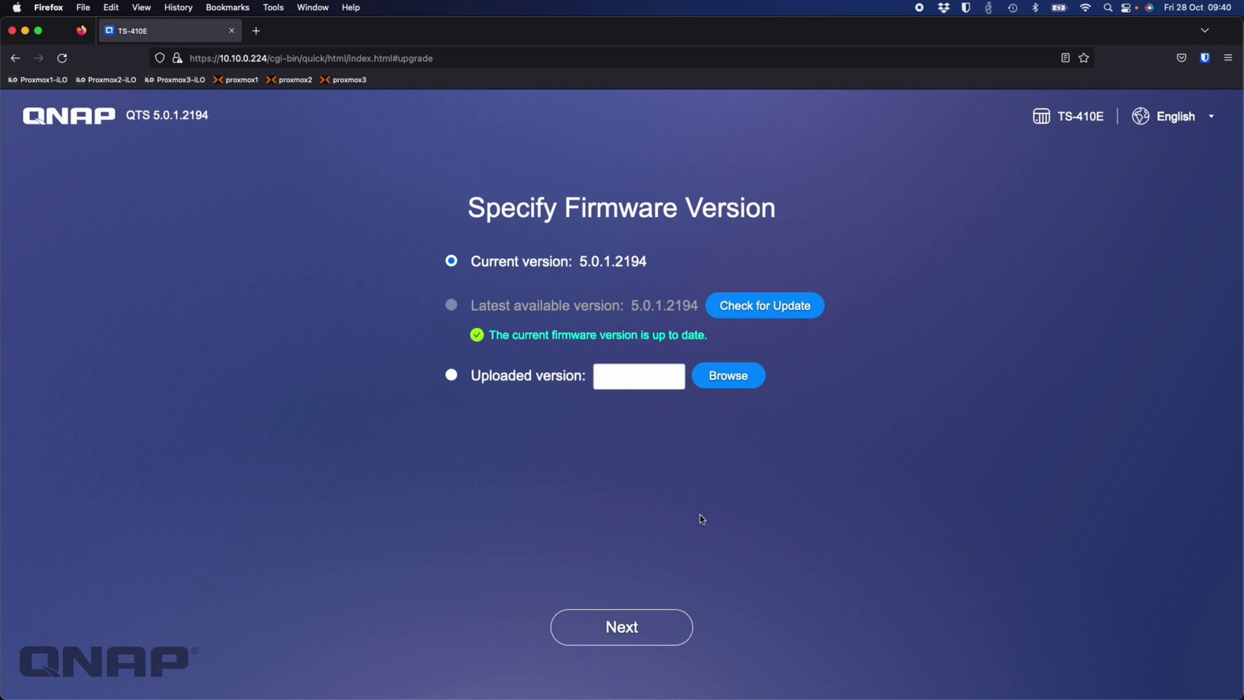
click(618, 632)
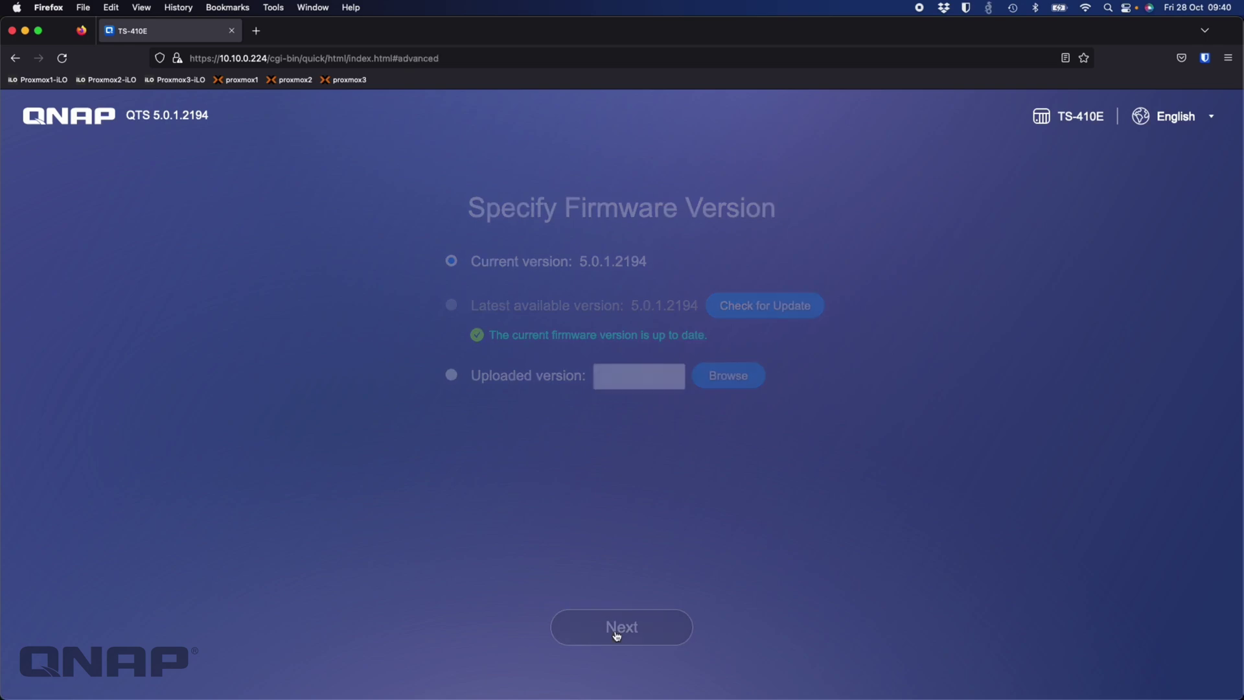
Name the NAS TS-410E and enter the administrator username and password.
double_click(645, 289)
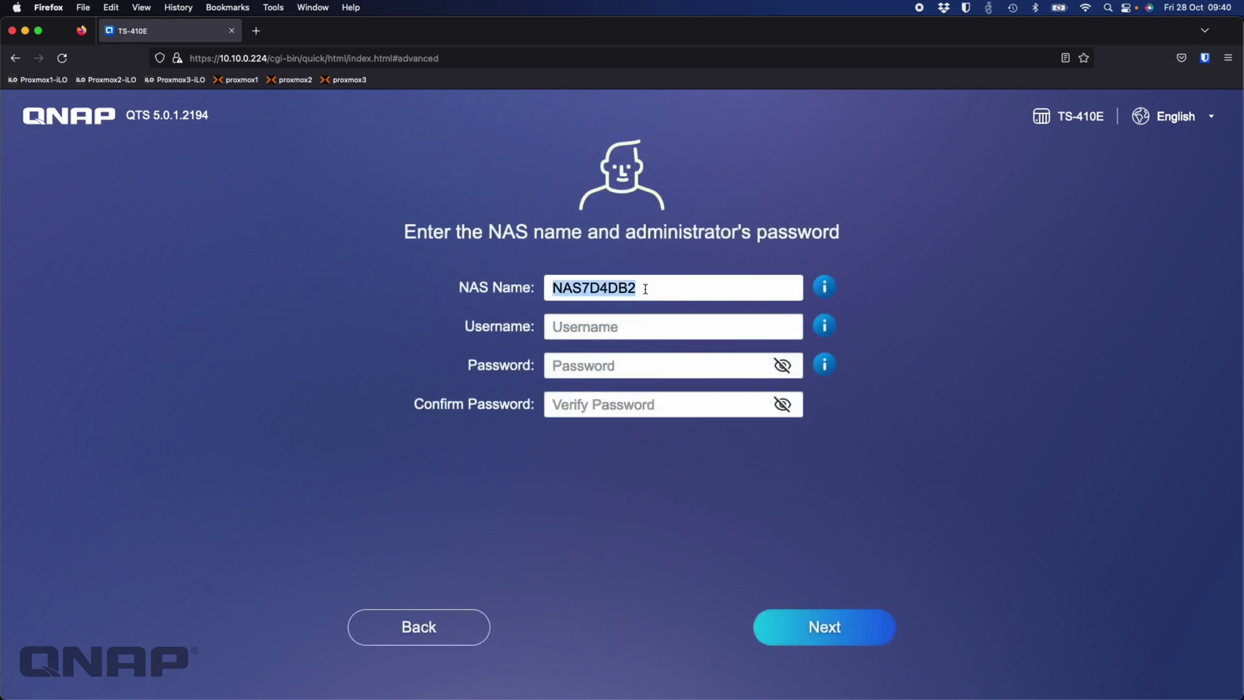
text(TS-)
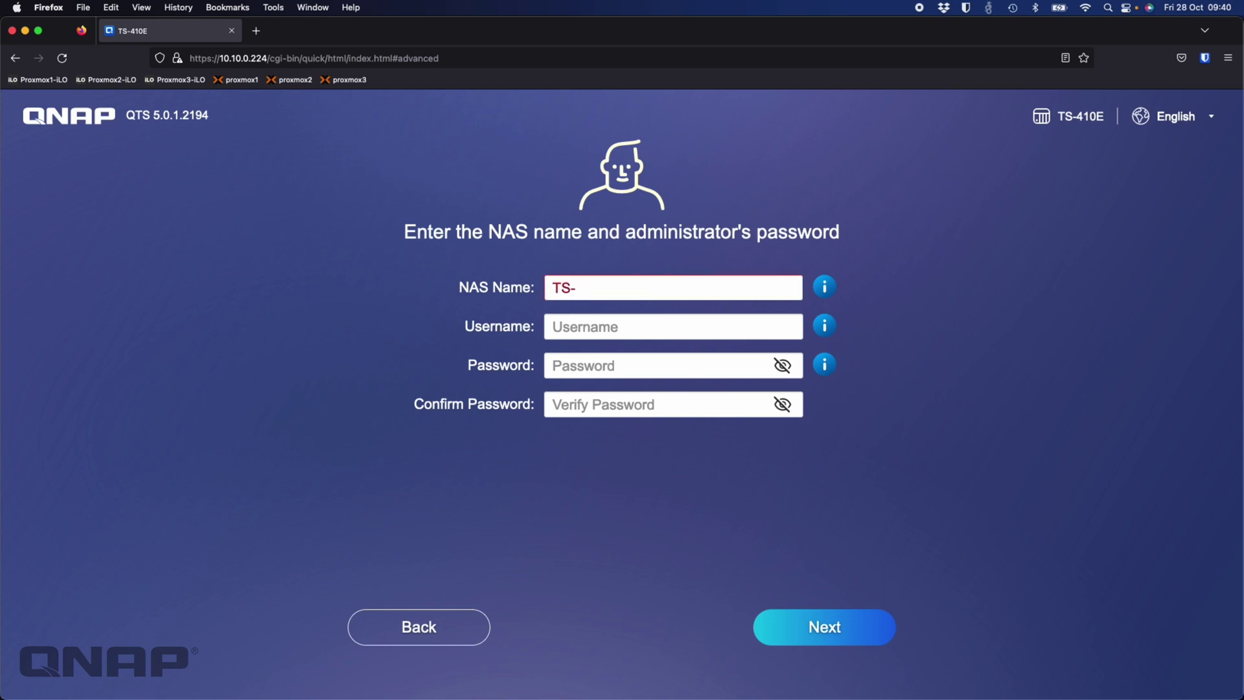
text(410E)
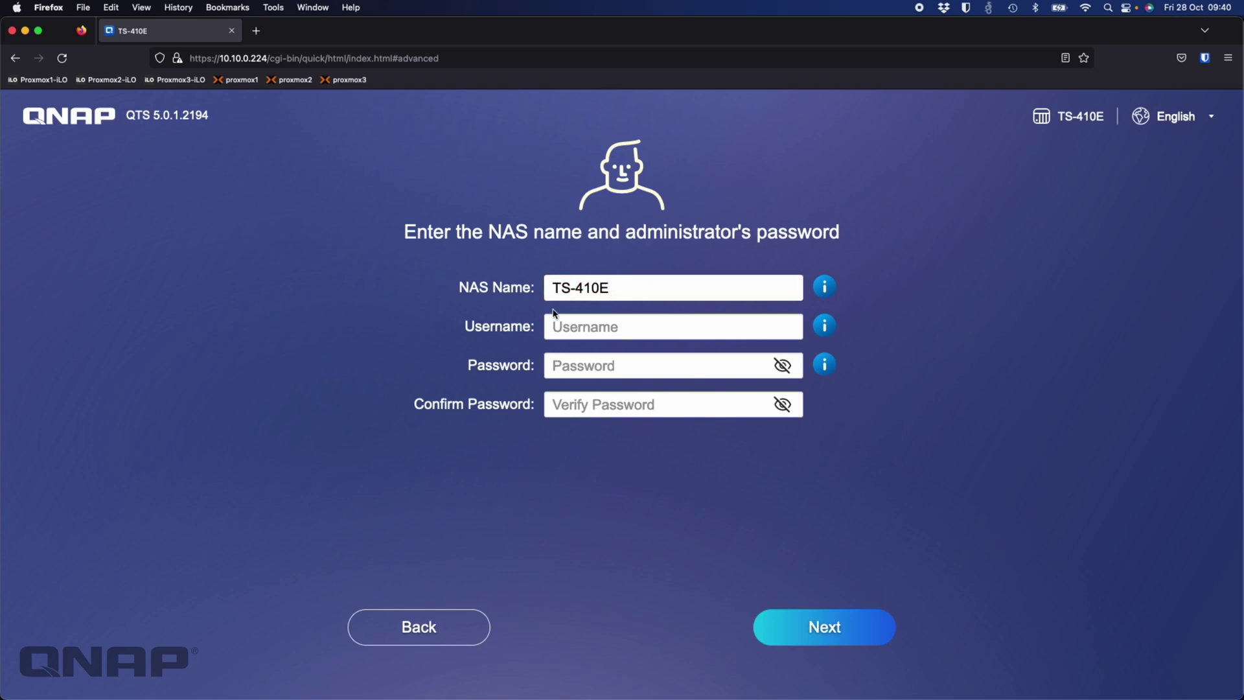
click(554, 324)
text(craig)
key(Tab)
key(Tab)
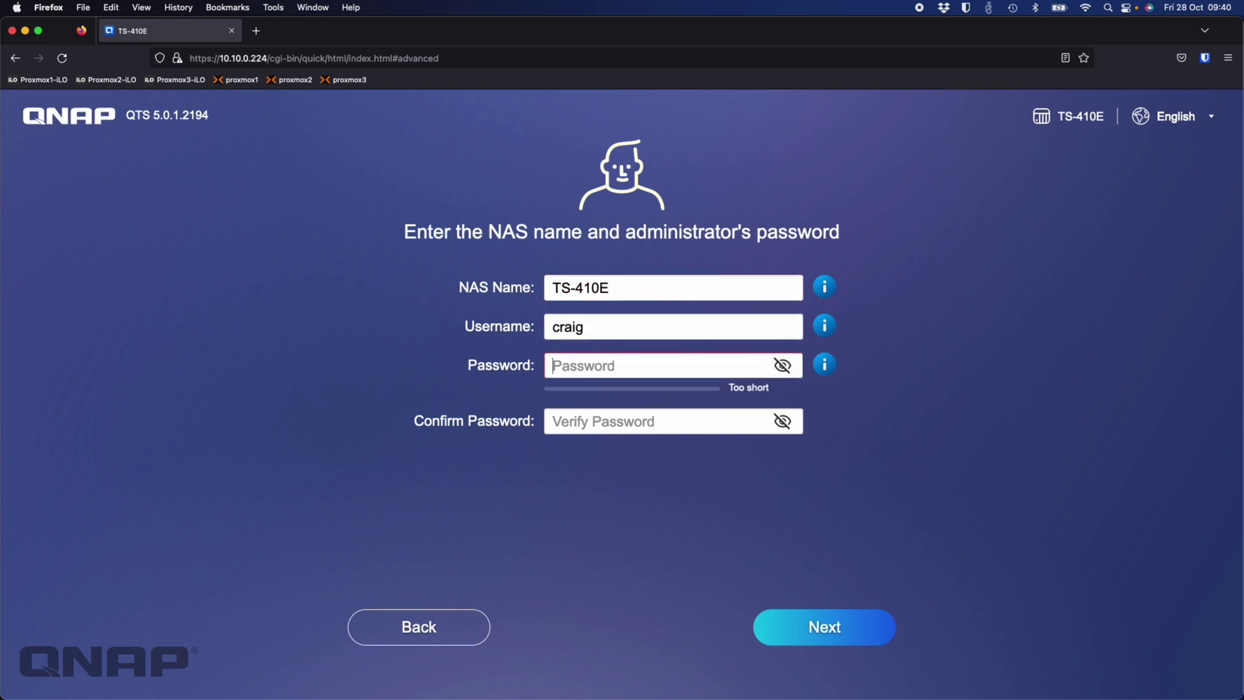
key(shift+Tab)
text(••••••••••)
key(Tab)
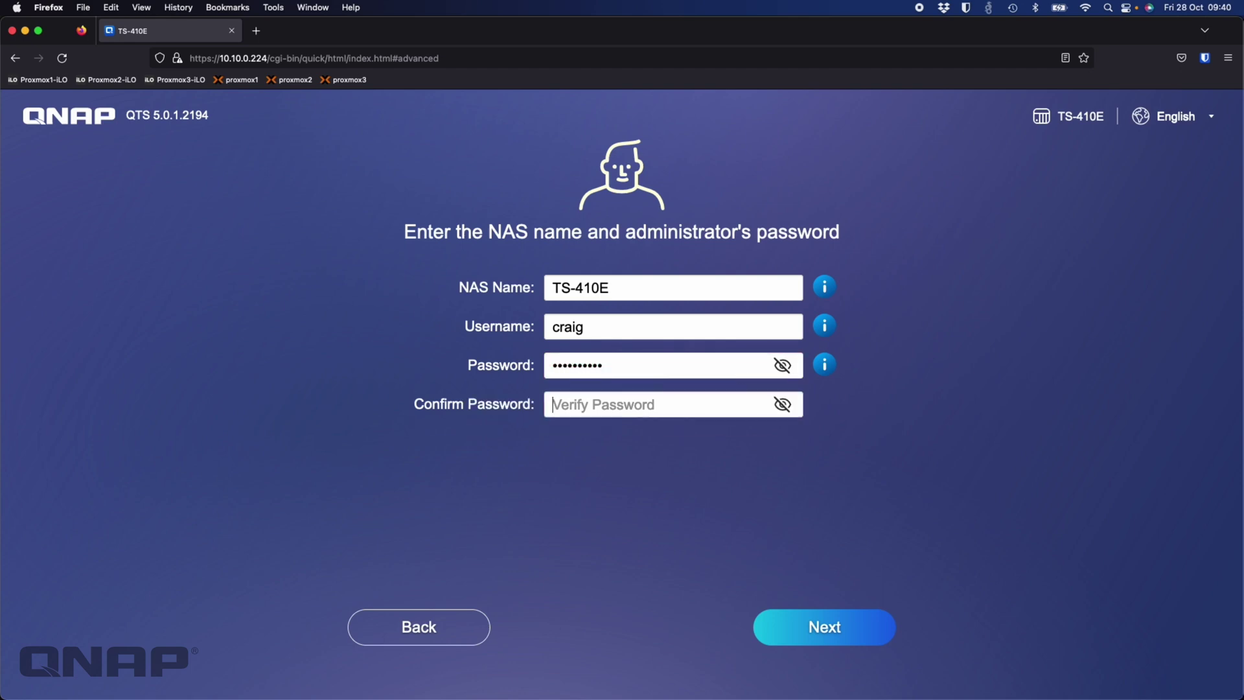
text(••••••••••)
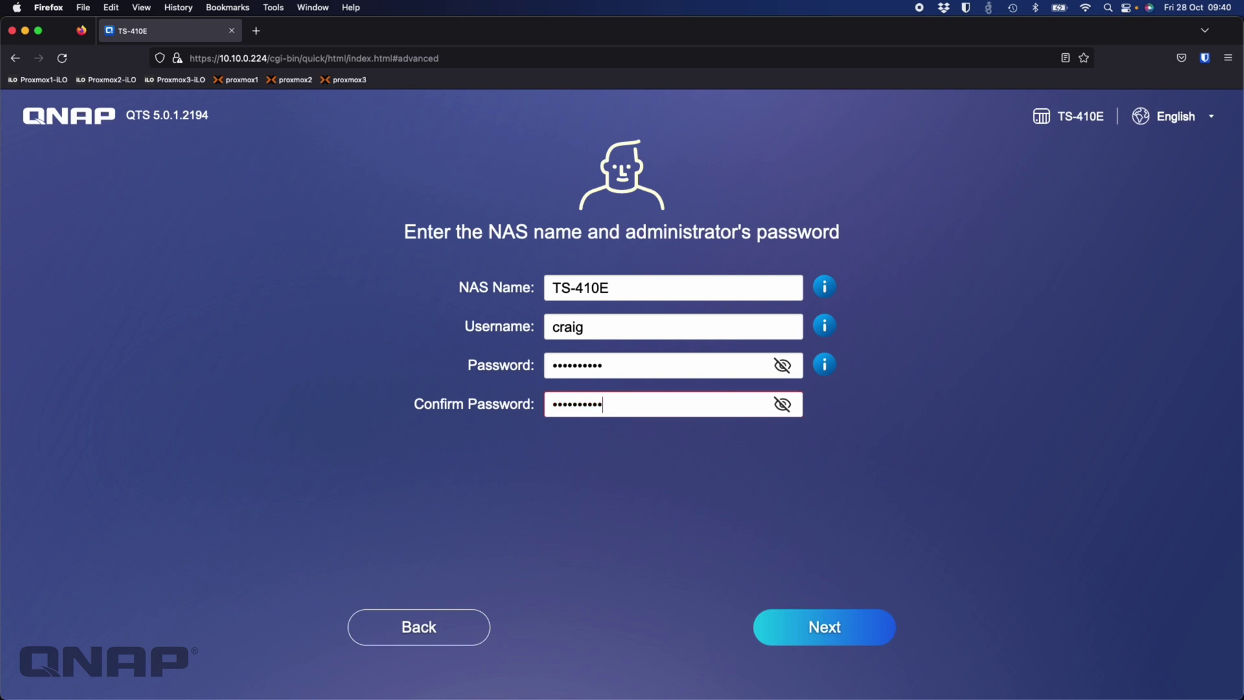
click(843, 631)
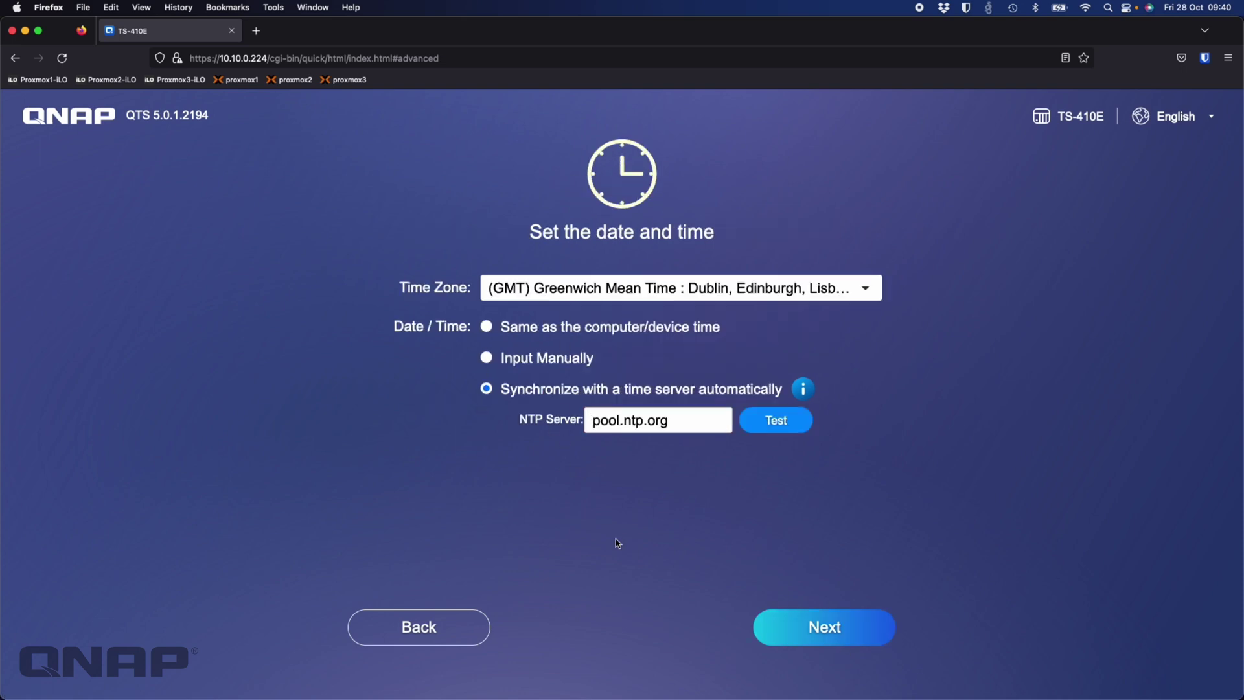
Keep pool.ntp.org time sync and DHCP addressing, apply the summary, and confirm wiping the drives.
click(825, 628)
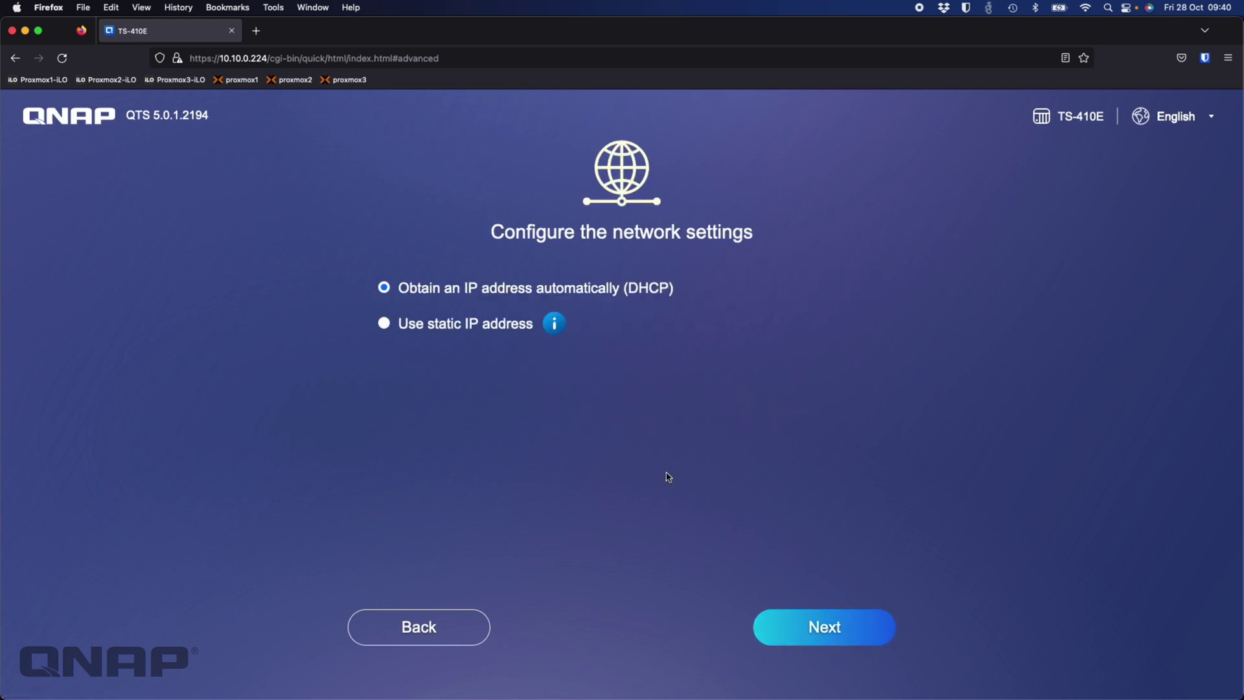
click(839, 629)
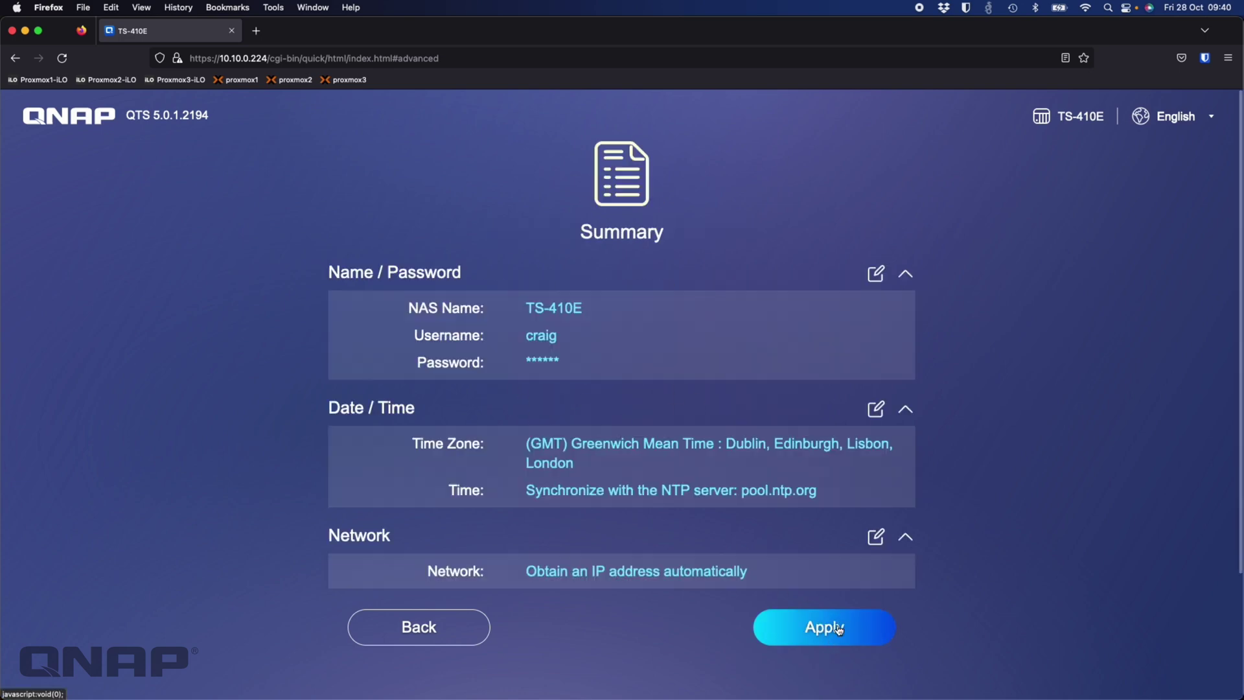
scroll(750, 380, down, 2)
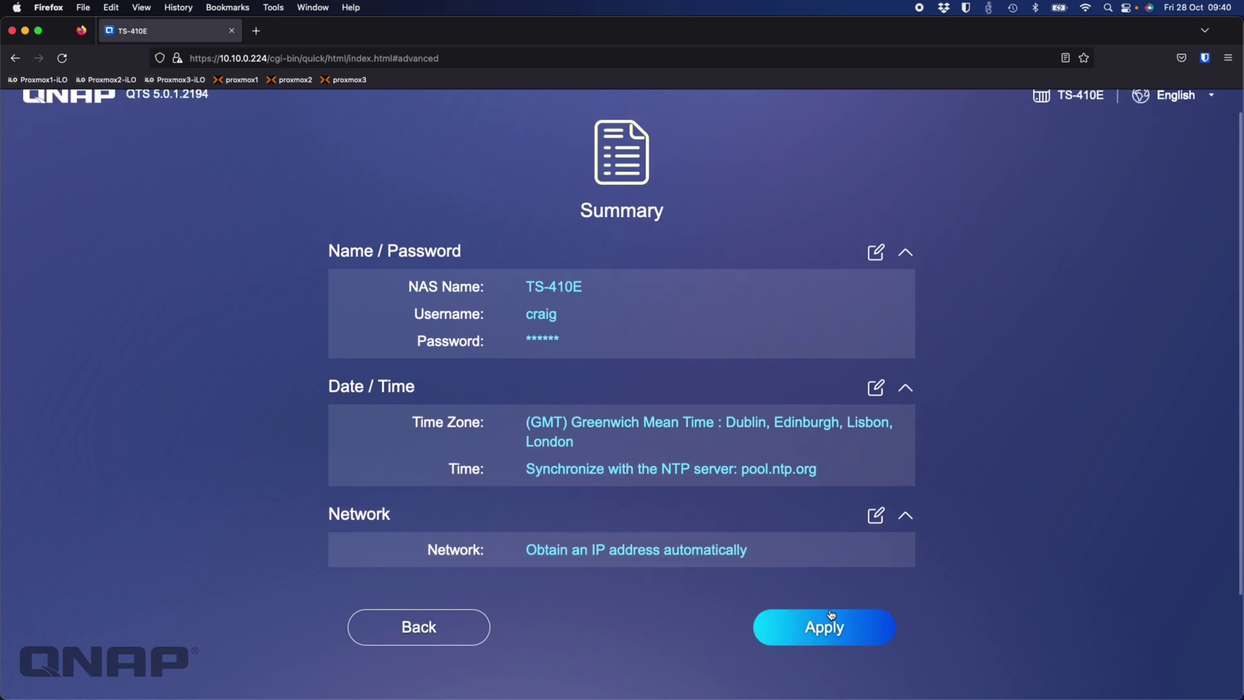
click(832, 636)
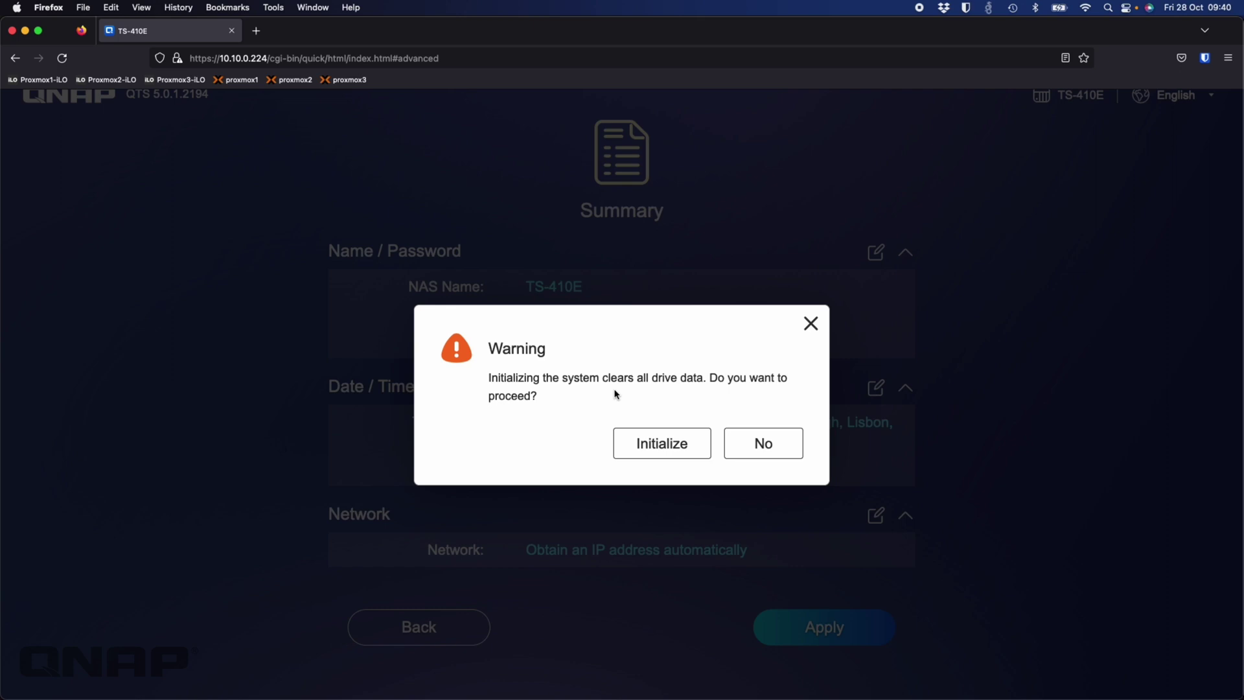
click(657, 446)
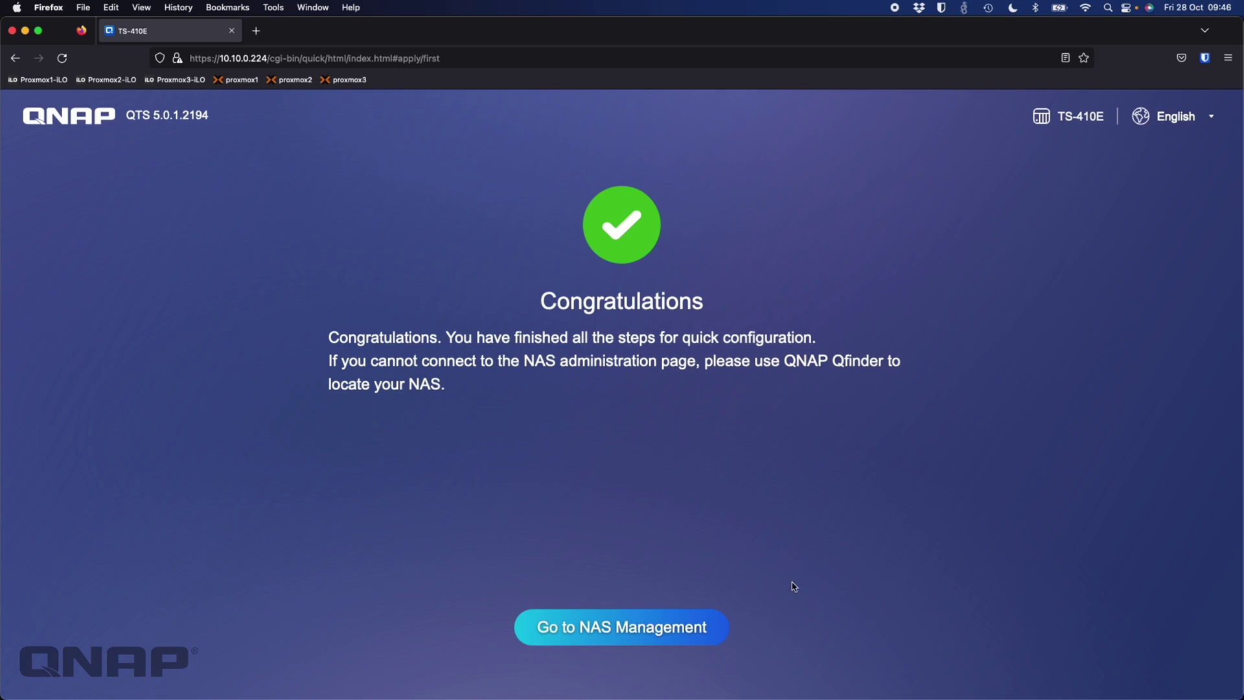
Go from the Congratulations page to the NAS management login.
click(648, 626)
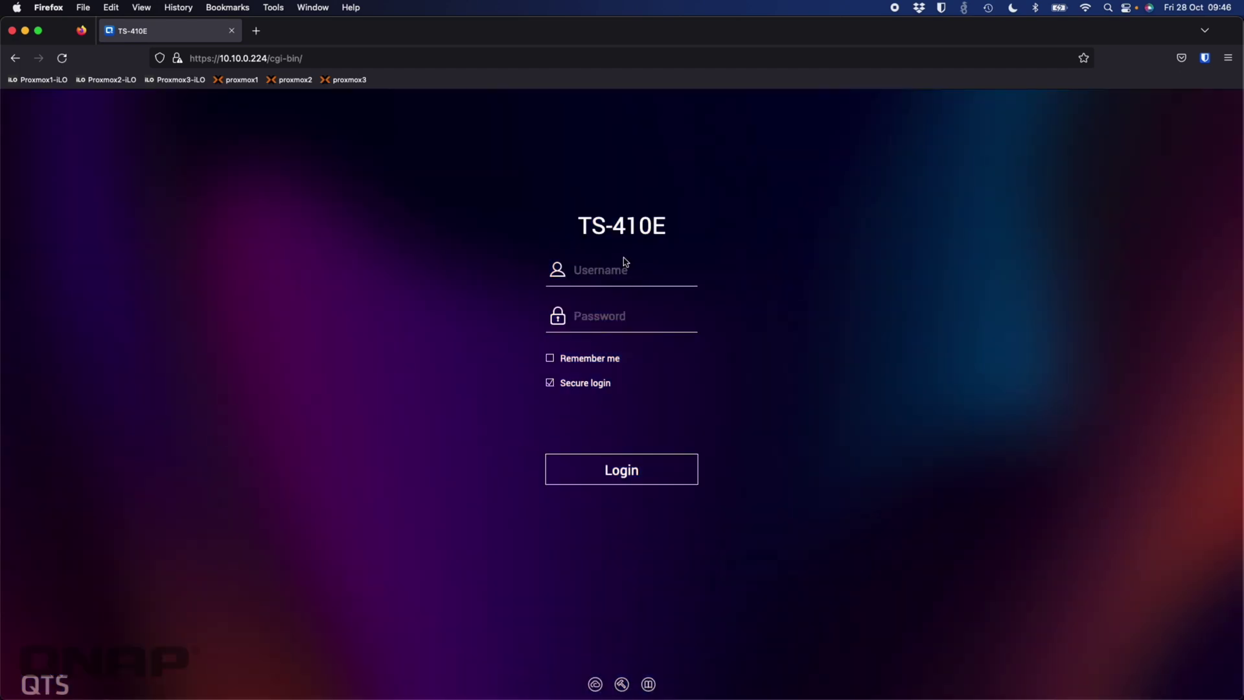
Log in with the new administrator username and password, then open Storage & Snapshots.
click(606, 274)
text(craig)
key(Tab)
text(•••••••••••)
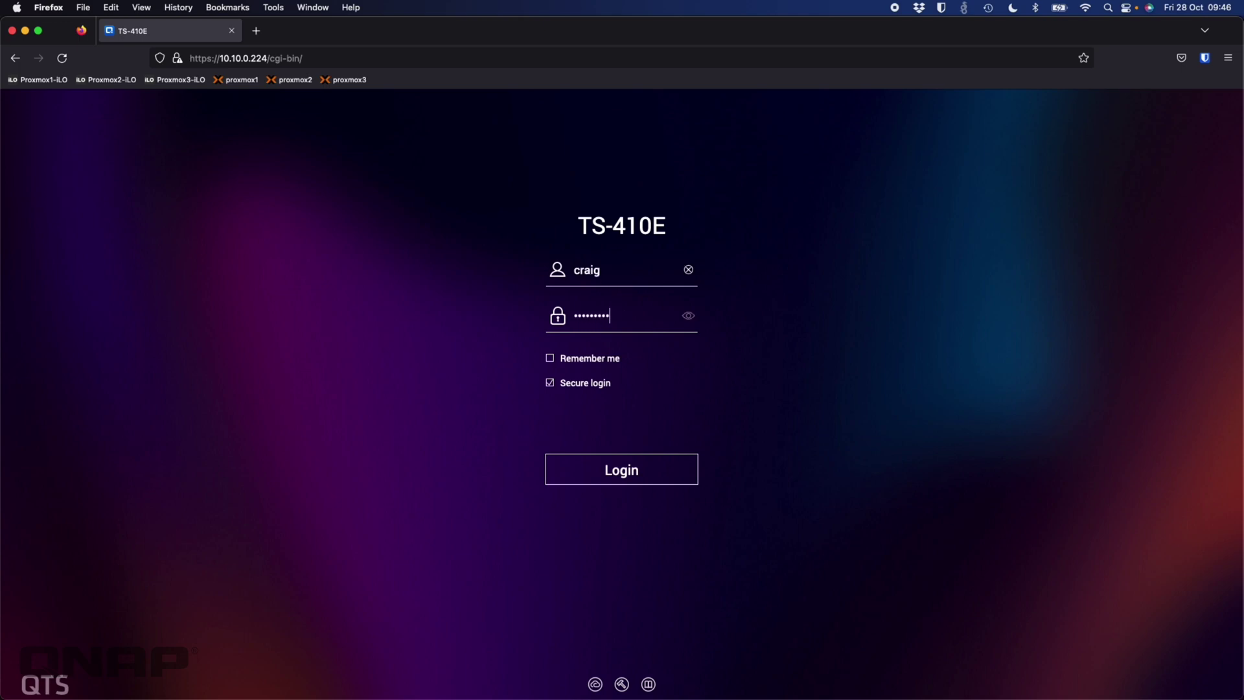
key(Return)
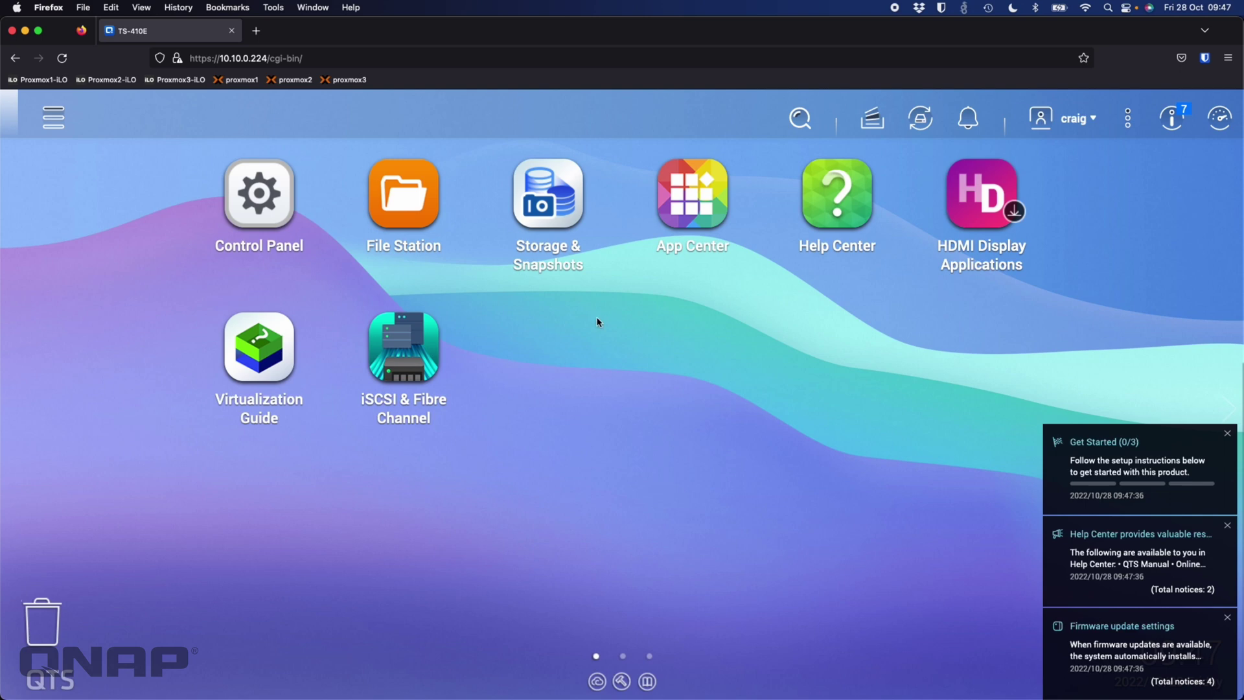
click(562, 215)
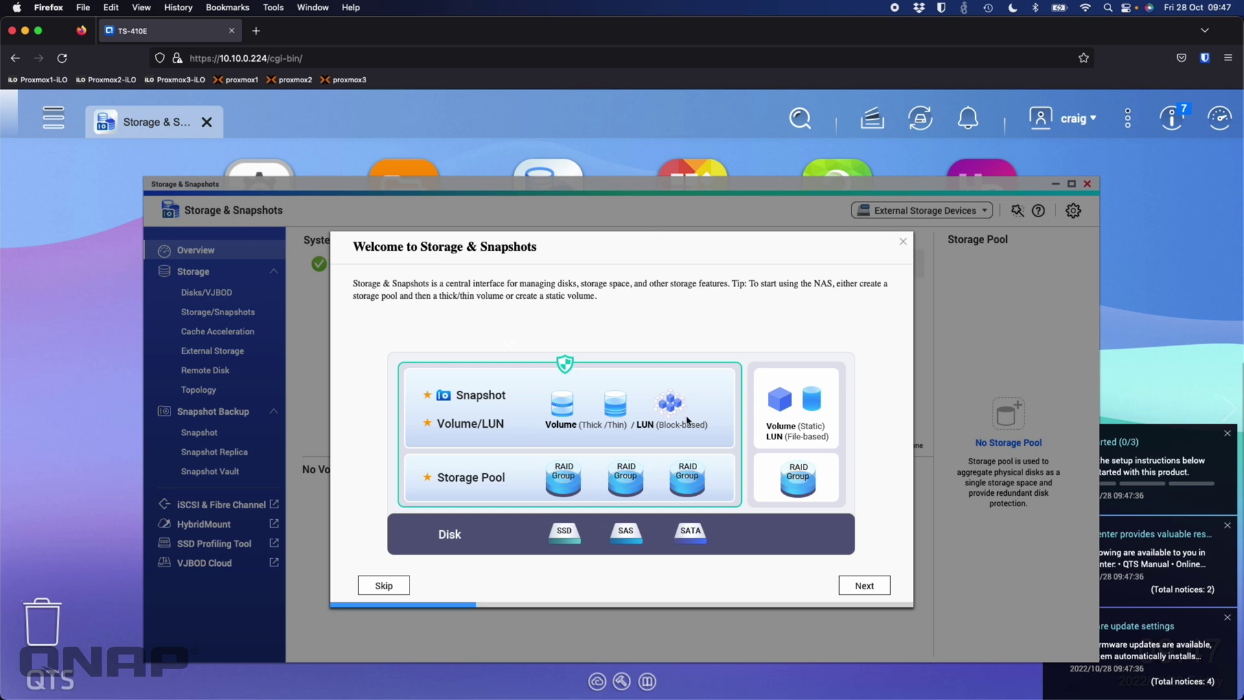
Check that all four disks read Good, decline data collection, and view the empty Storage Space list.
click(902, 243)
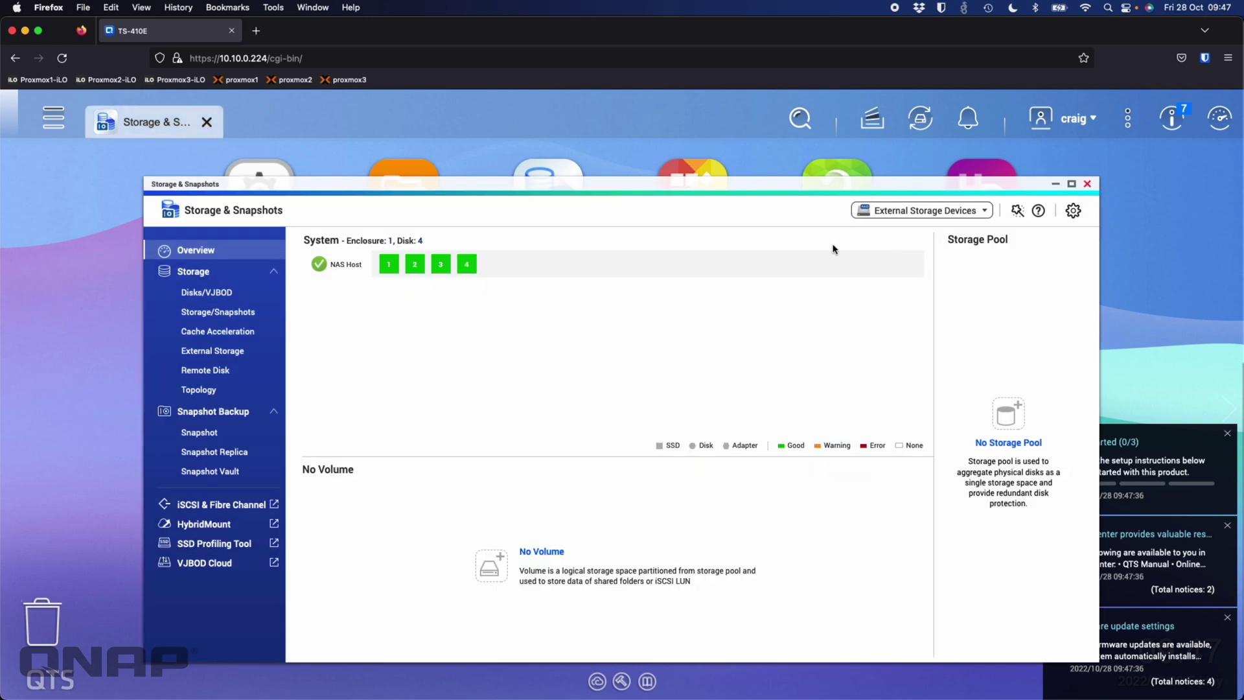
click(223, 301)
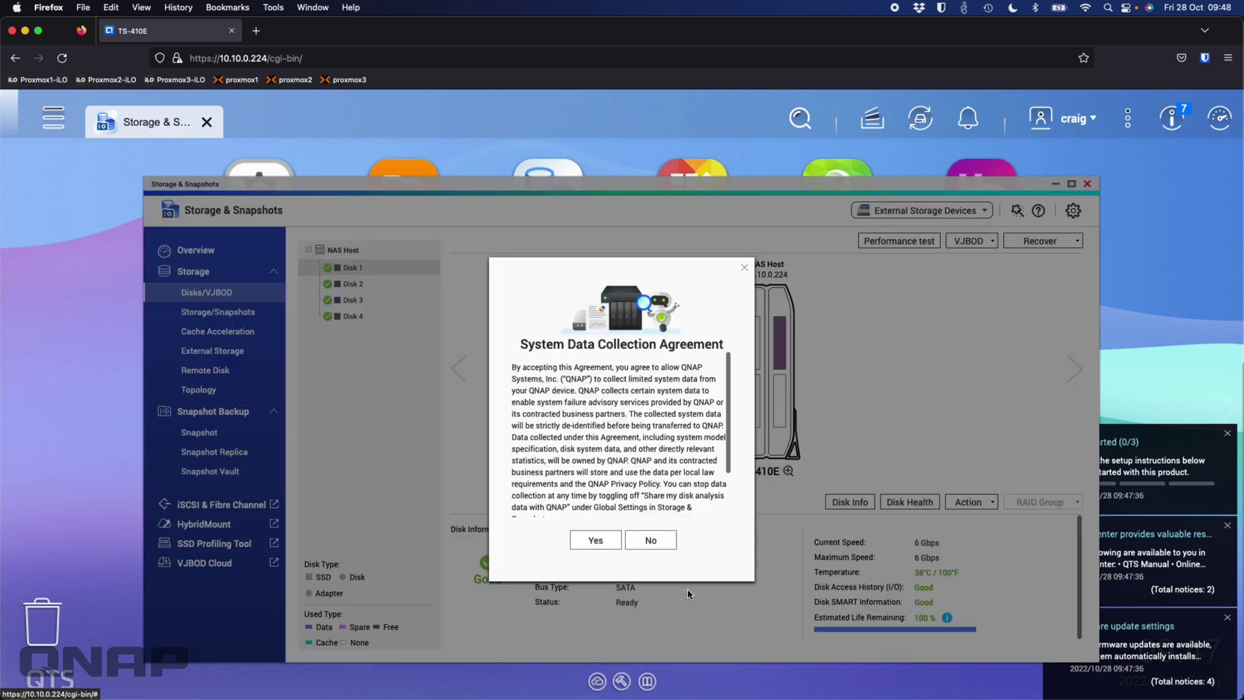
click(651, 540)
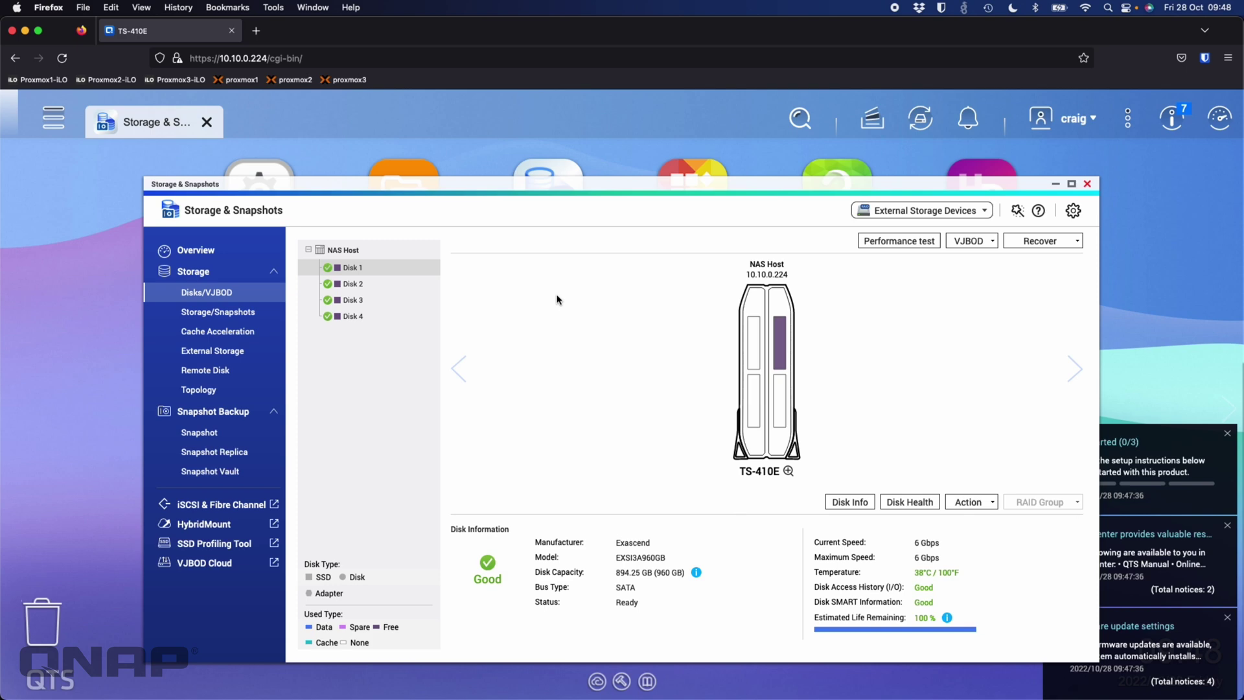
click(219, 313)
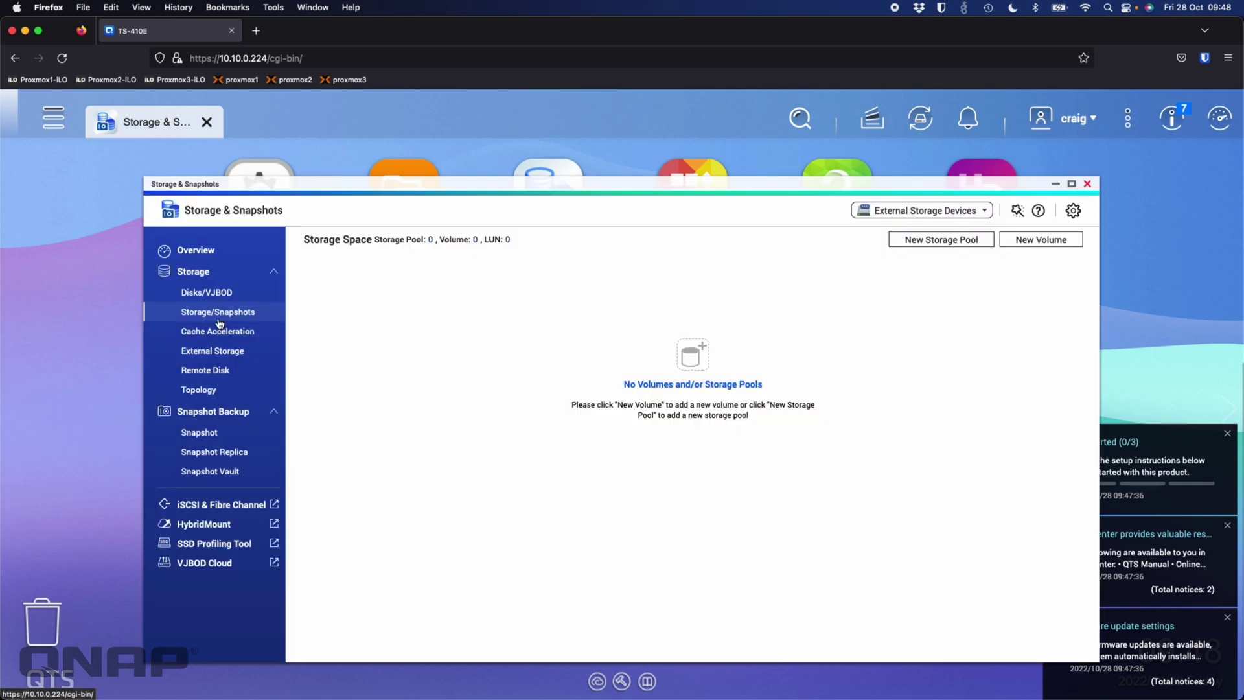
Configure a new RAID 0 pool of all four disks (3.46 TB) with the alert threshold off.
click(949, 243)
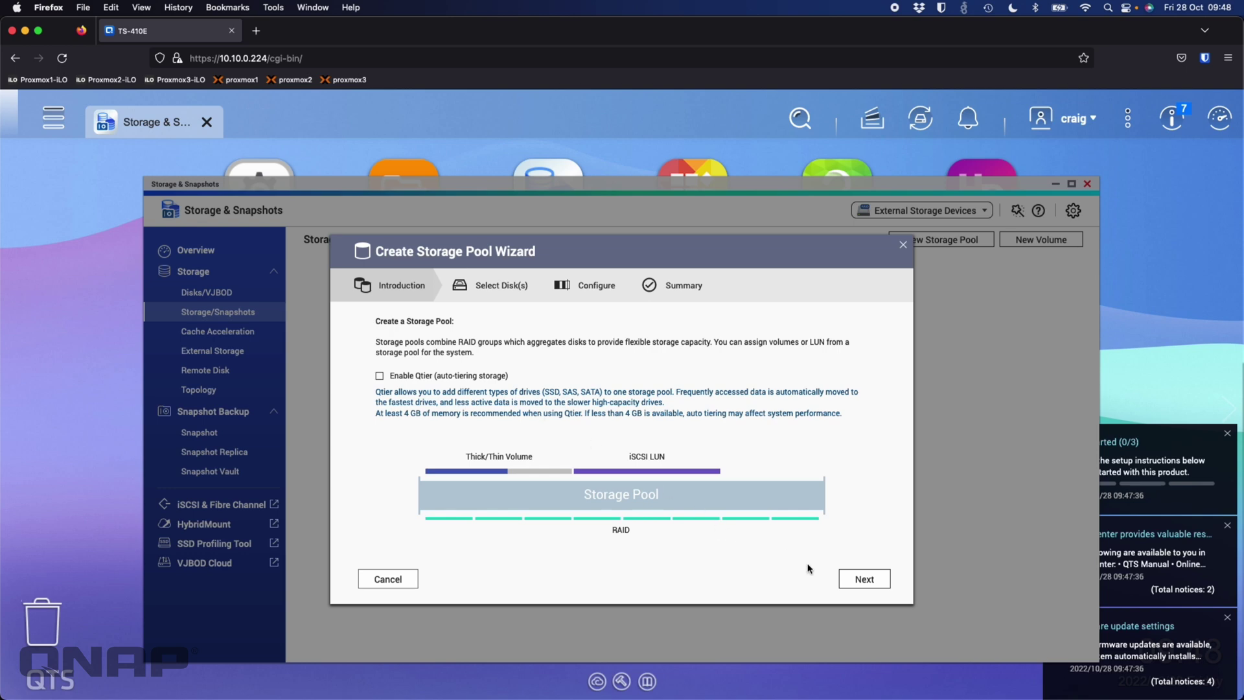
click(867, 577)
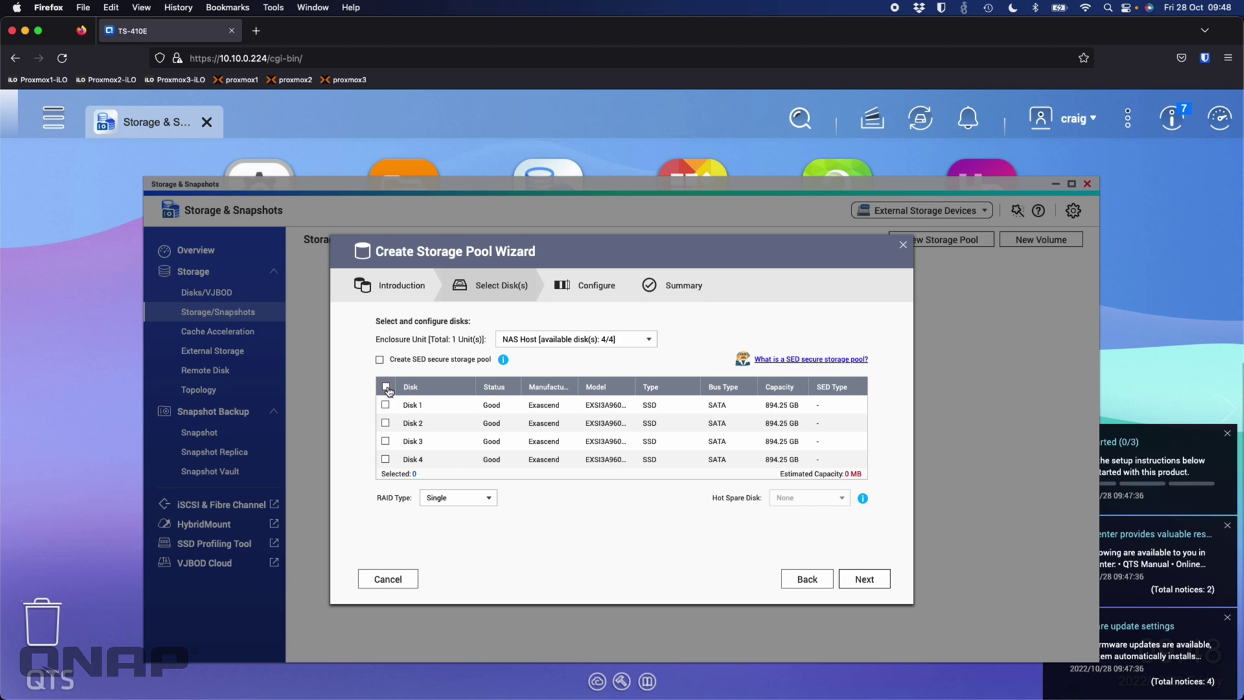
click(388, 387)
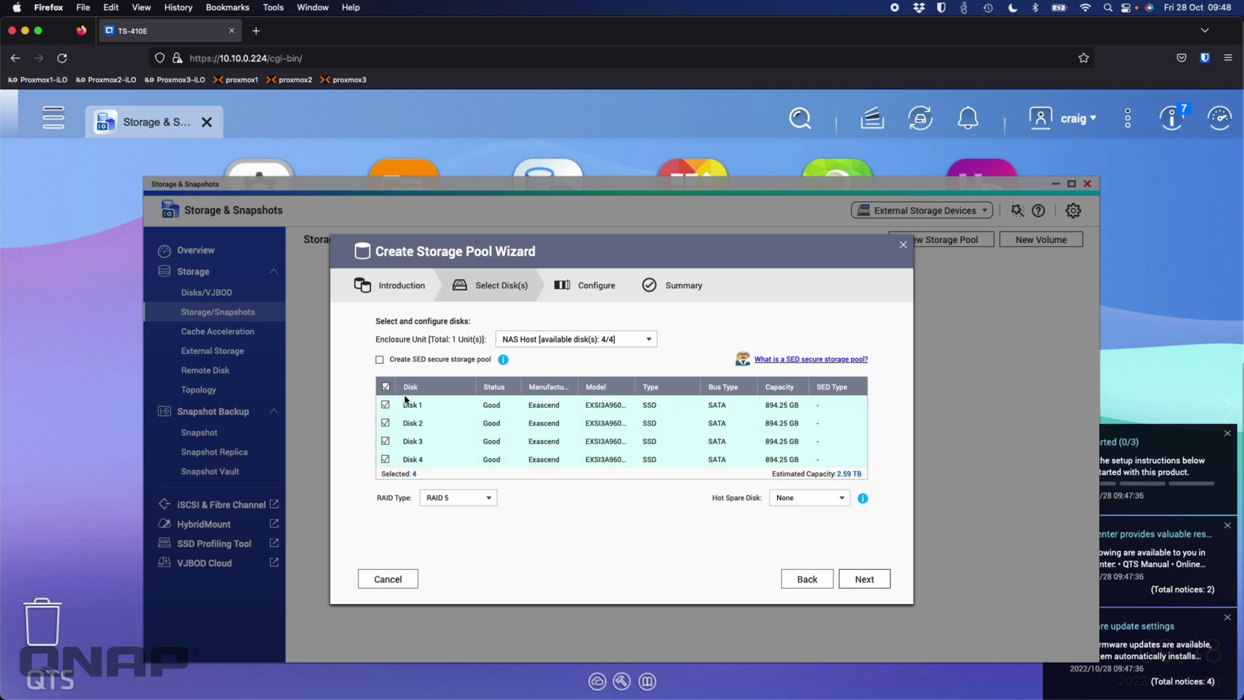
click(488, 498)
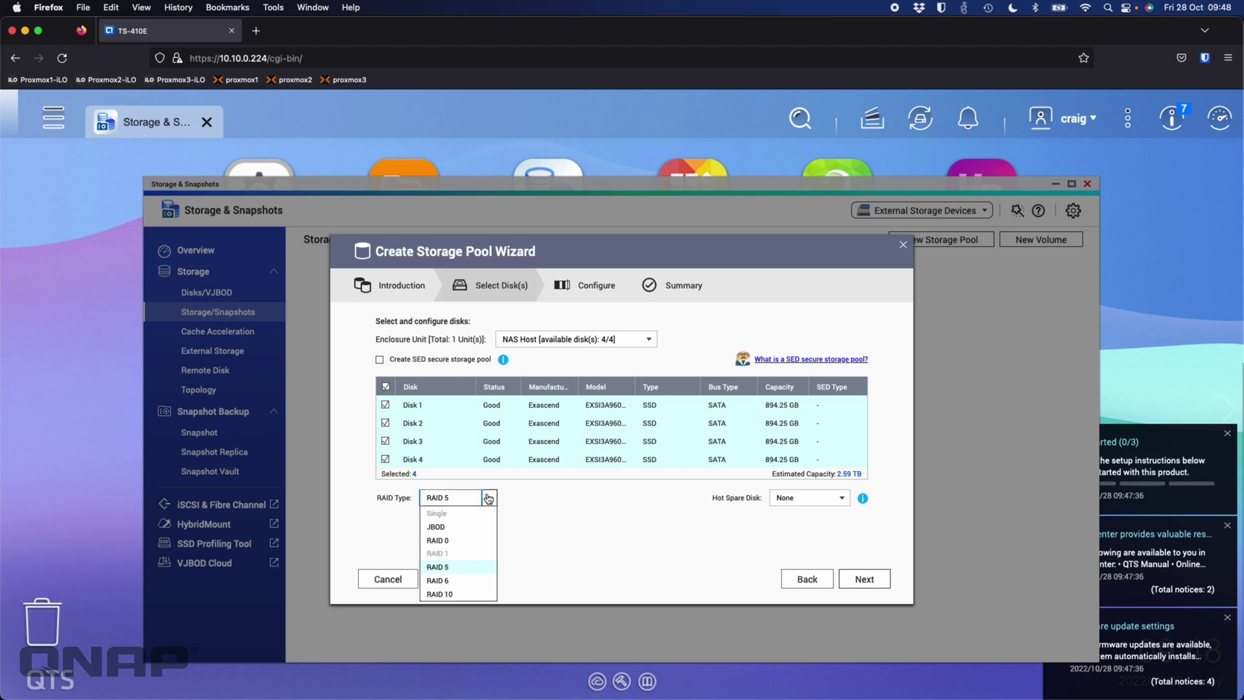
click(472, 548)
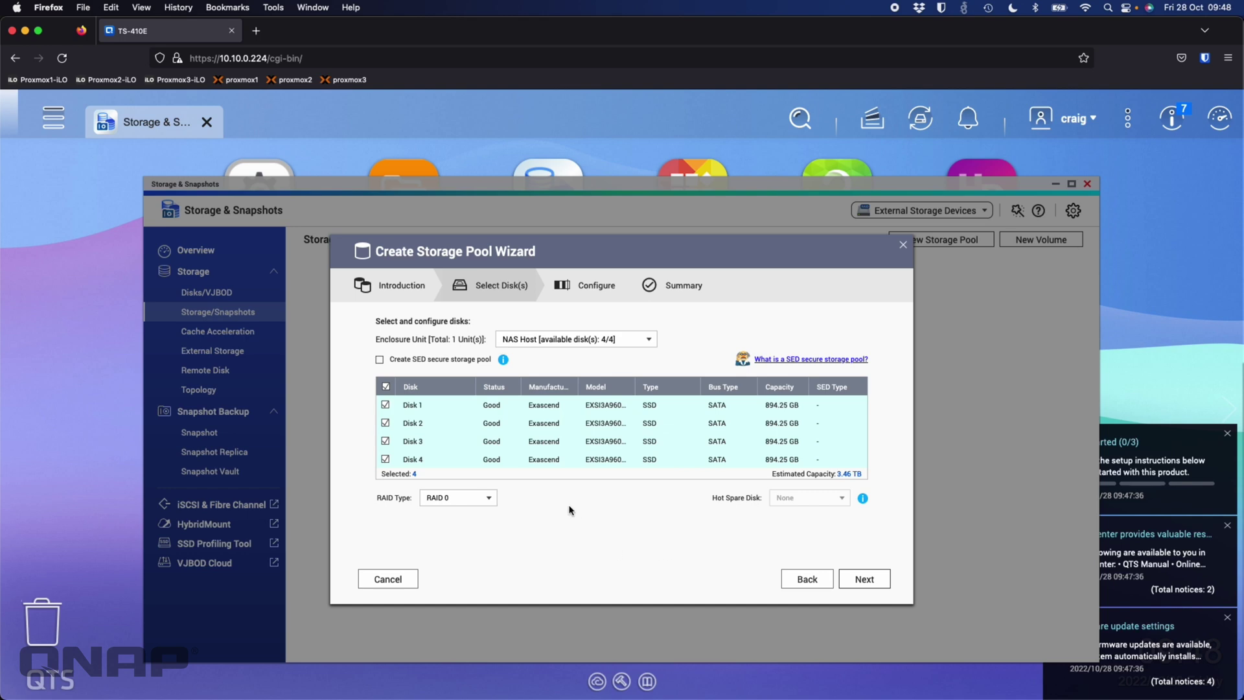
click(865, 576)
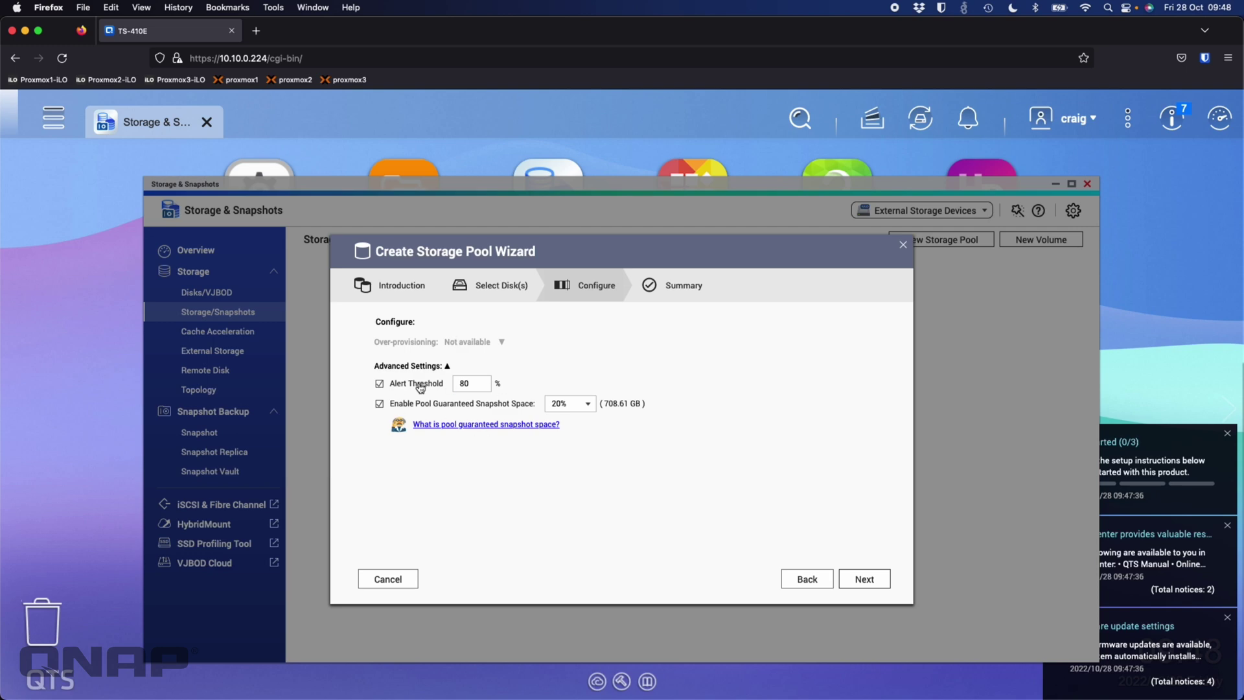
click(420, 387)
click(863, 579)
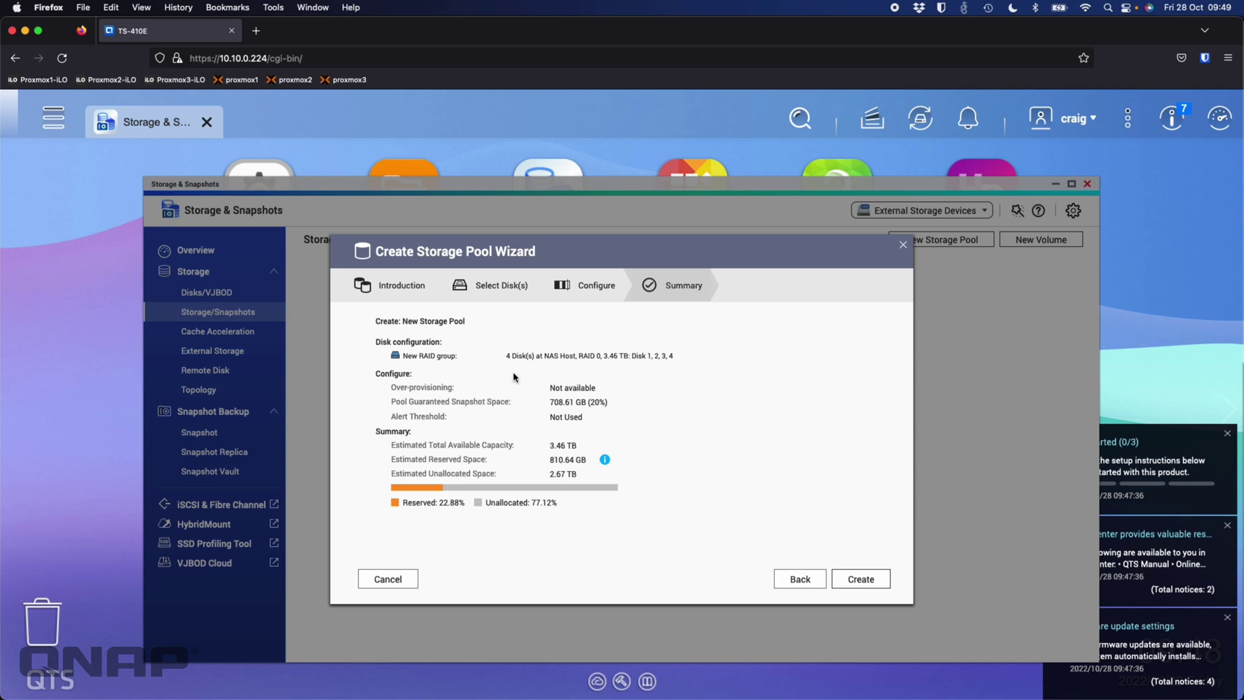
Create the RAID 0 Storage Pool 1, confirm erasing the disks, and start a new volume.
click(873, 583)
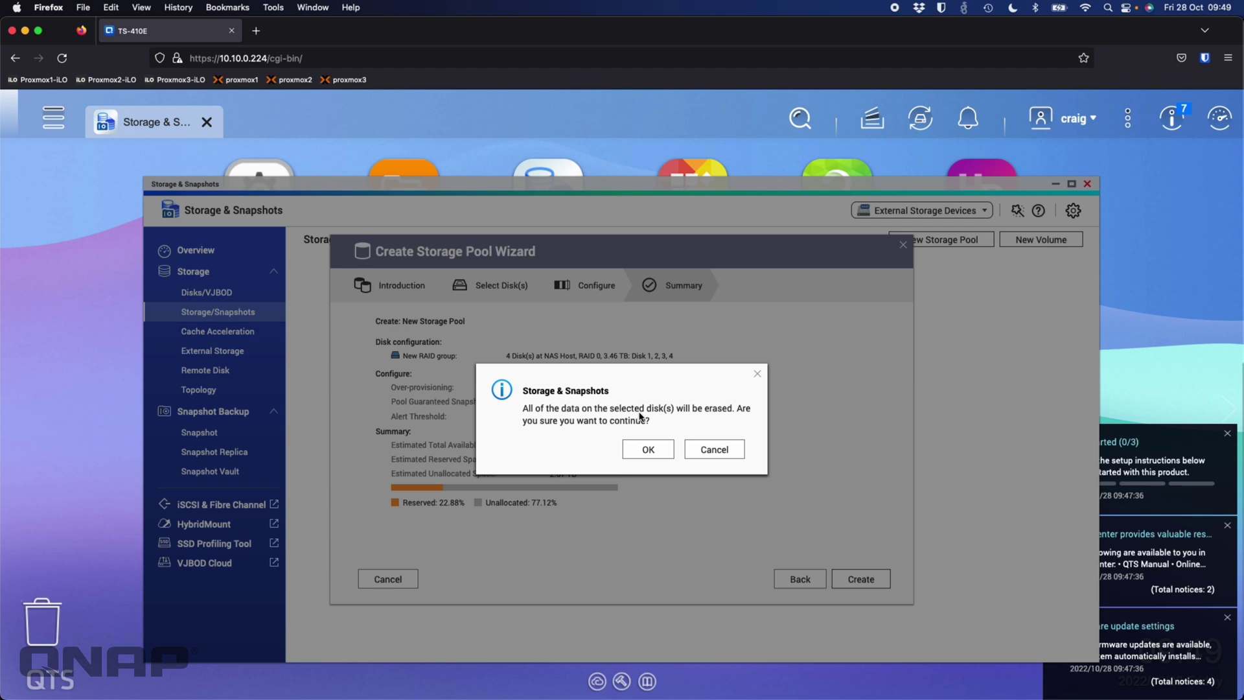
click(649, 449)
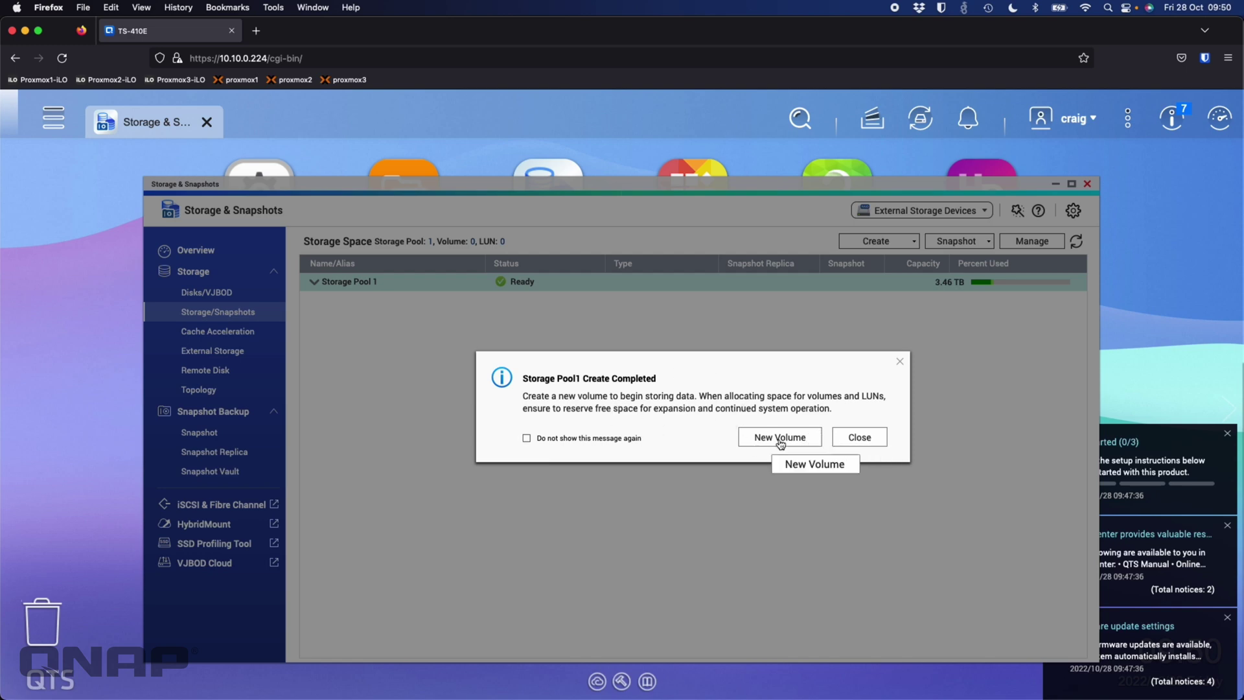
click(781, 444)
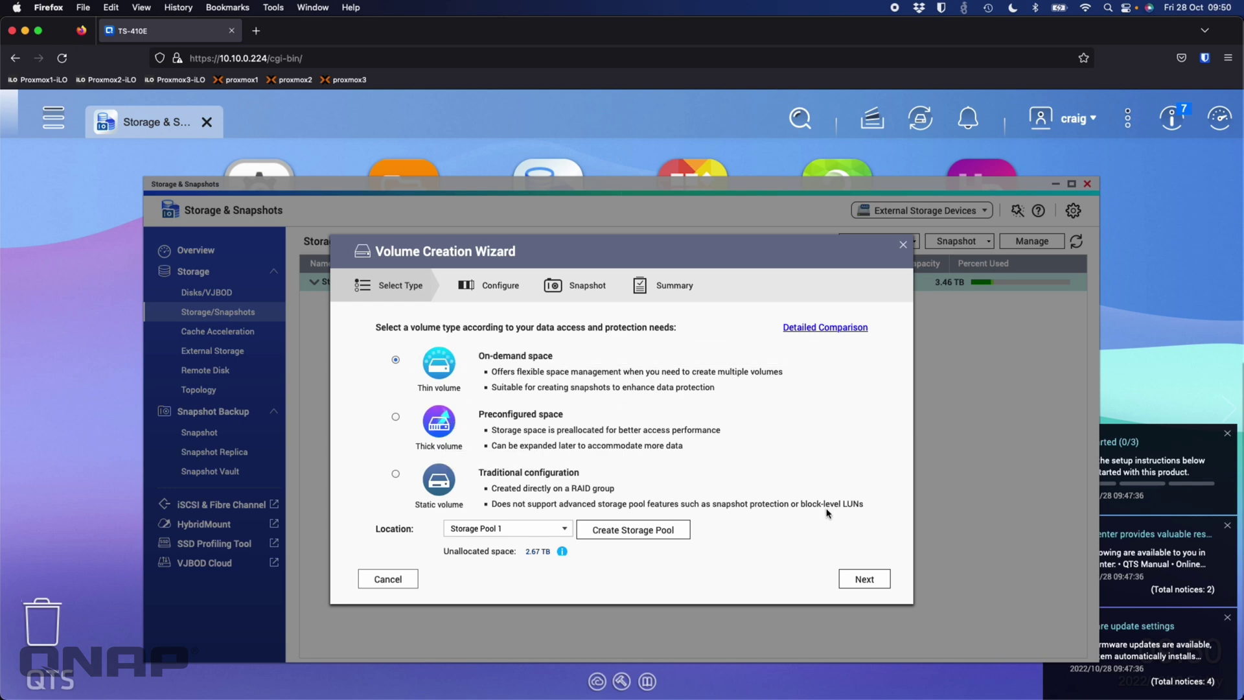
Choose a thin volume and set its capacity to 500 GB.
click(872, 583)
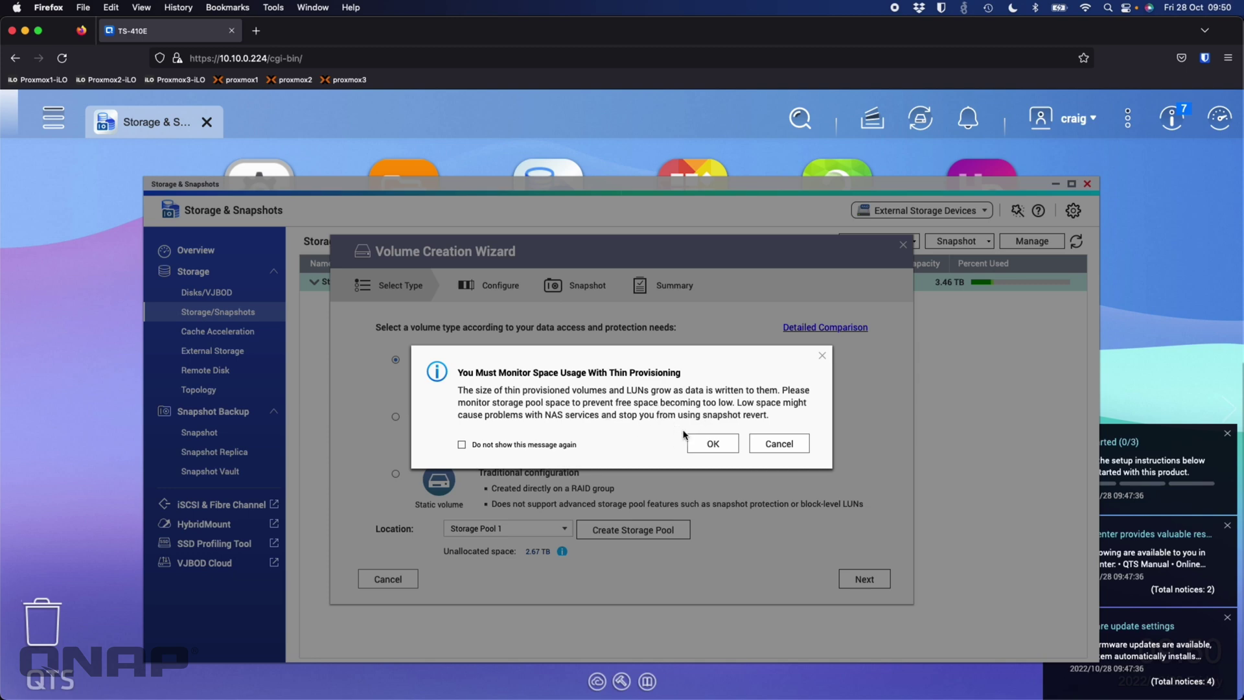
click(711, 446)
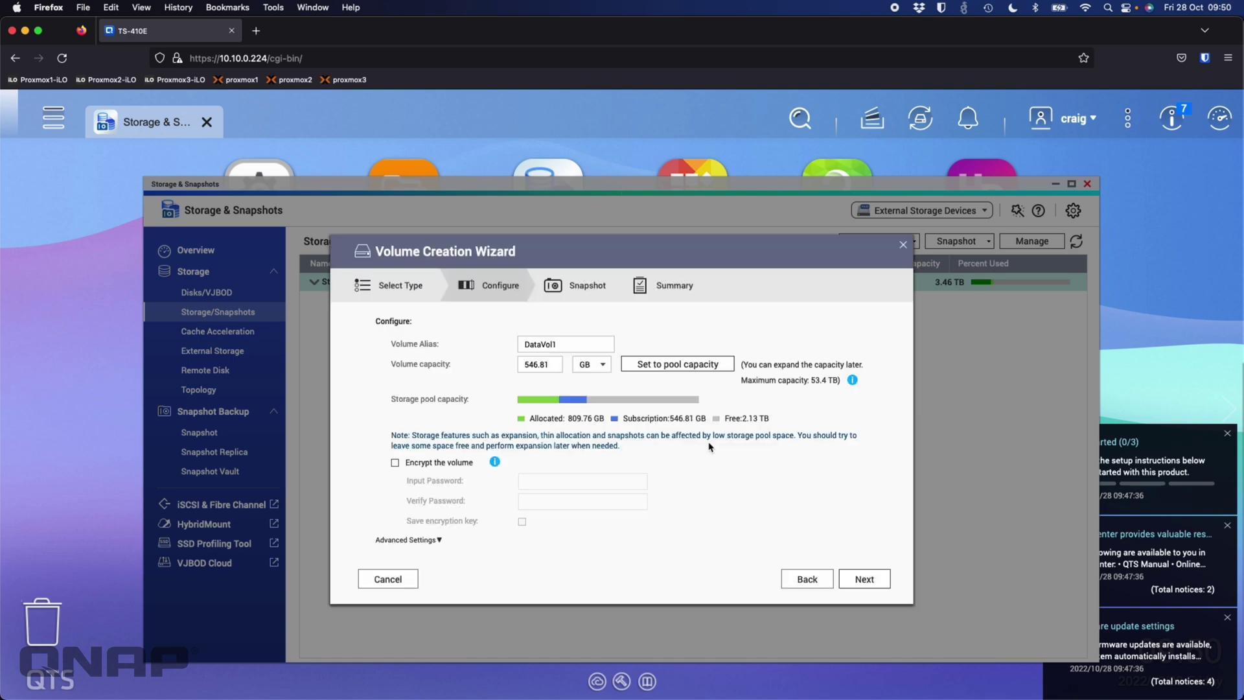
double_click(556, 364)
text(500)
click(434, 541)
scroll(447, 493, down, 3)
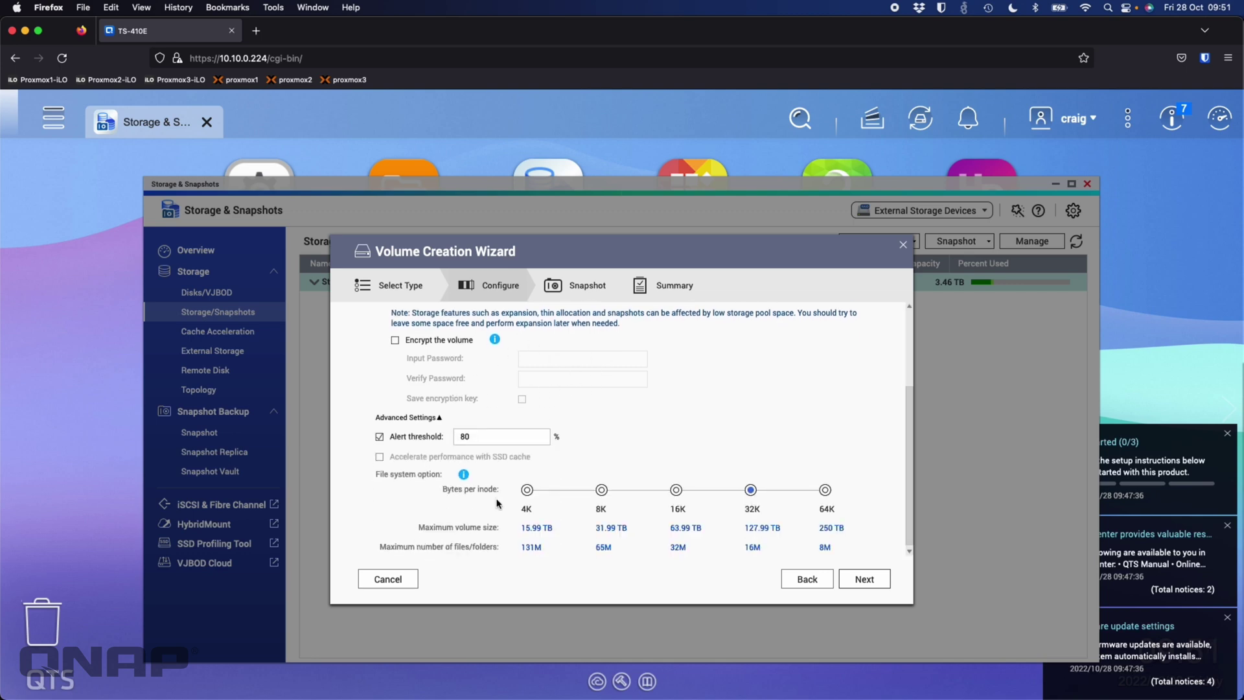
scroll(479, 490, up, 2)
scroll(480, 491, up, 1)
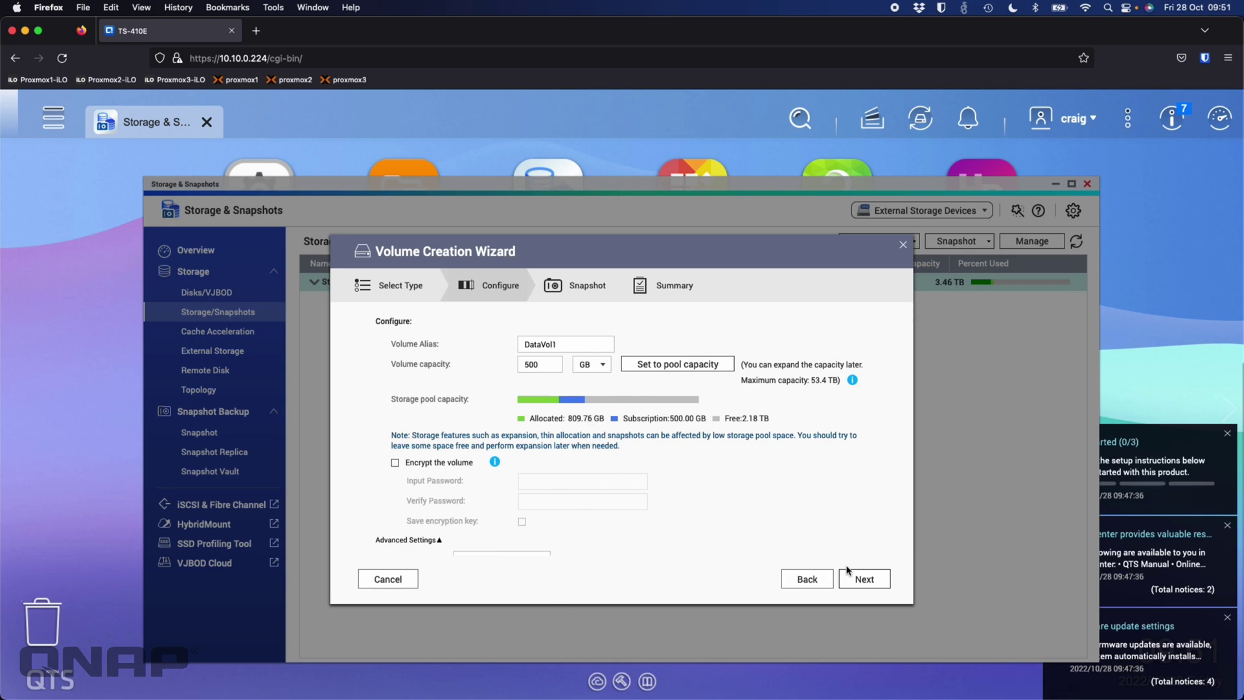
Keep daily 01:00 snapshots and finish creating DataVol1.
click(864, 578)
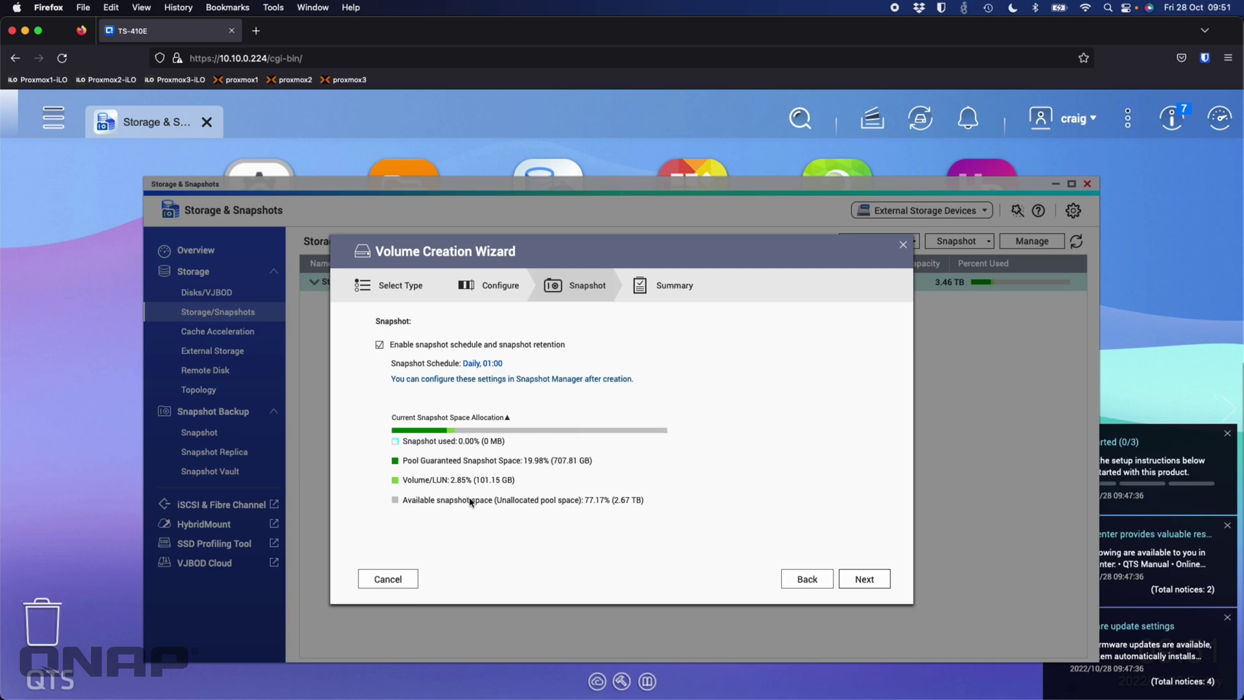
click(865, 579)
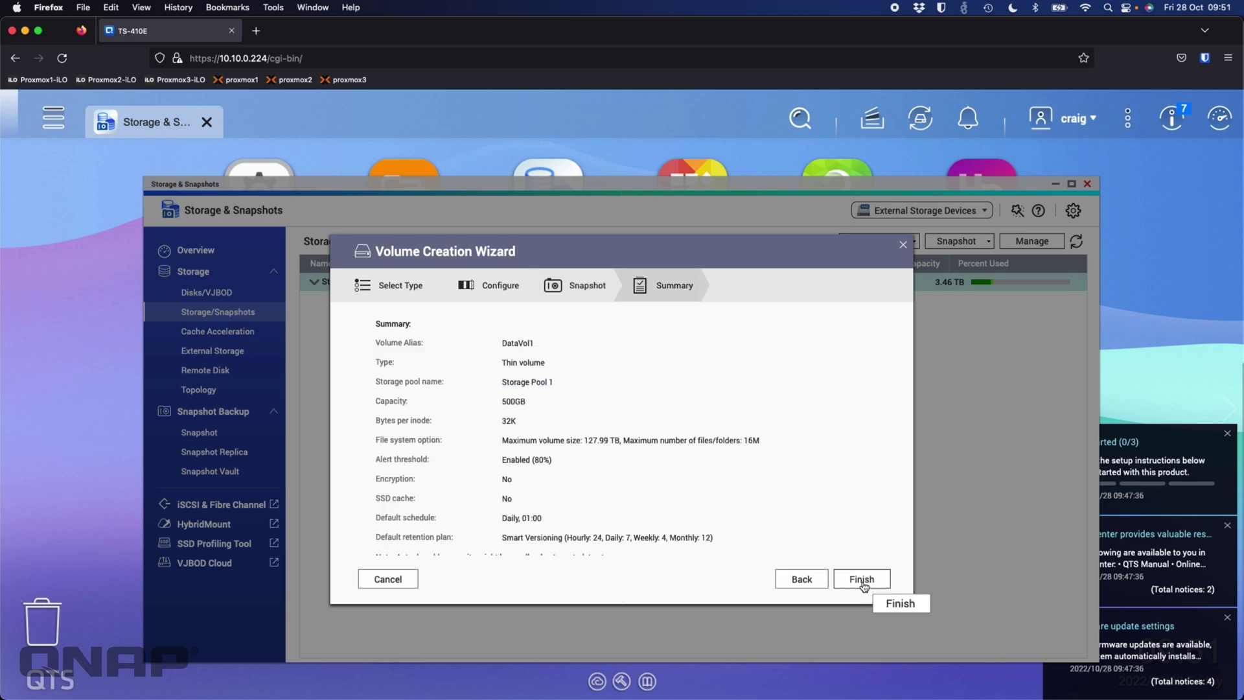
scroll(757, 409, down, 2)
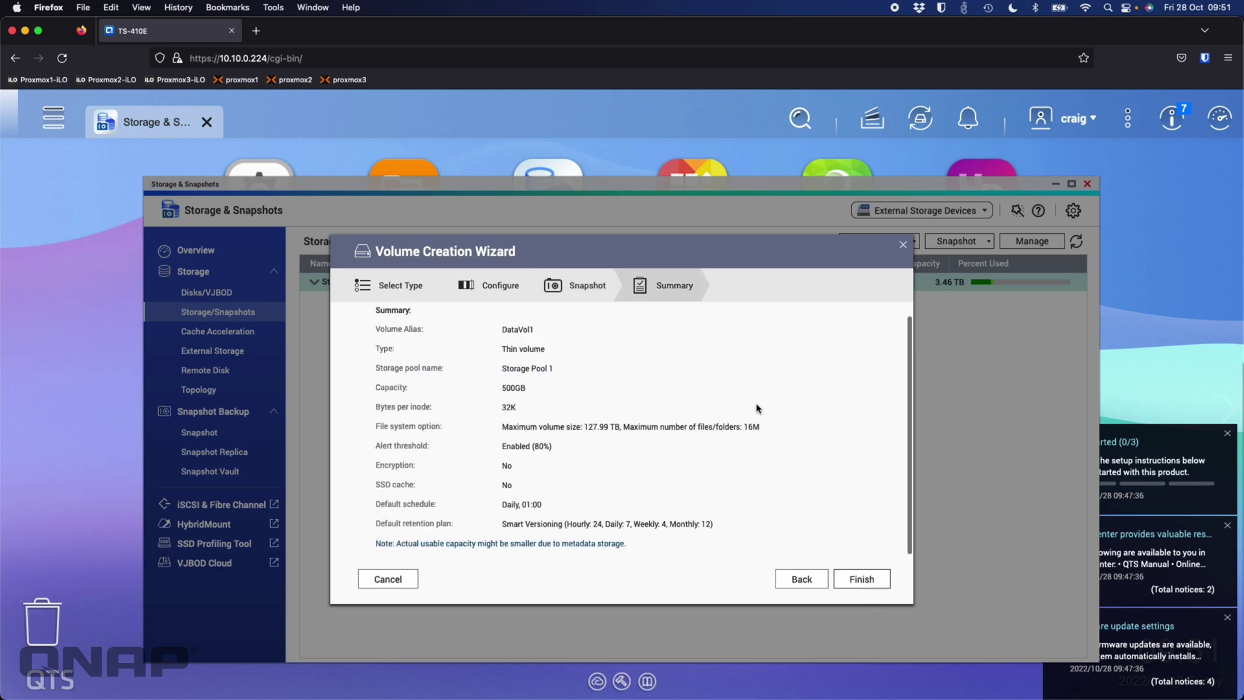
click(874, 583)
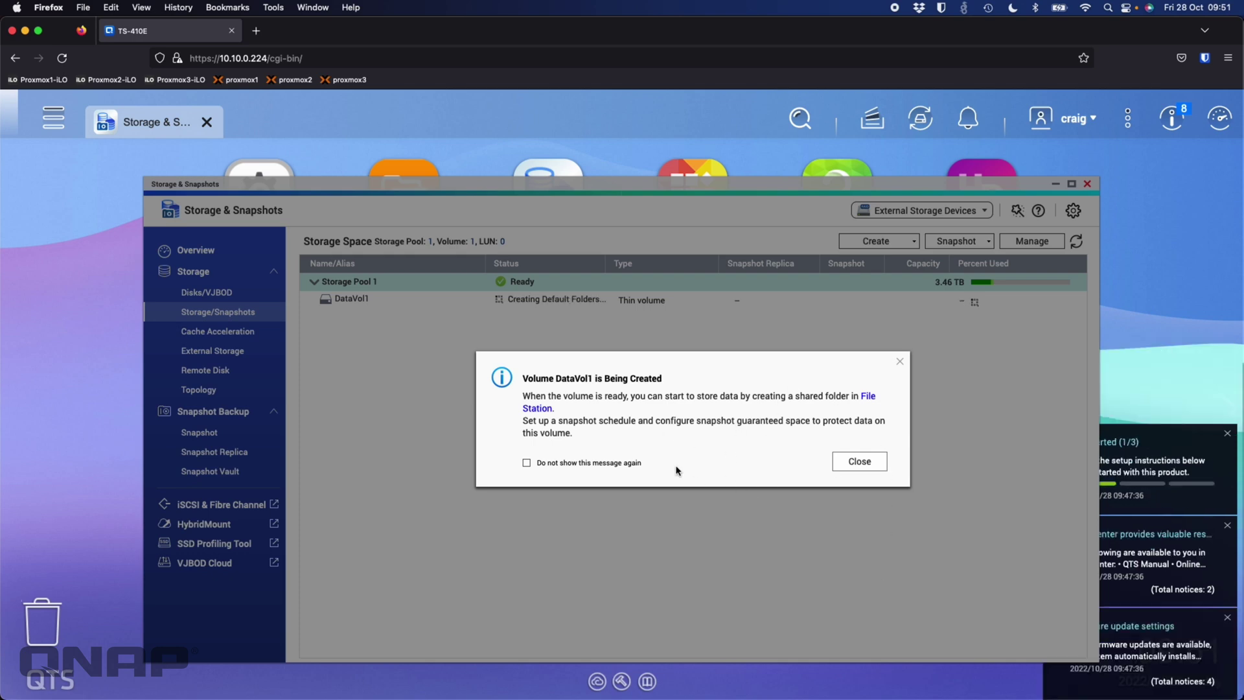
Wait for DataVol1 to reach Ready at 494.54 GB, then close Storage & Snapshots.
click(851, 458)
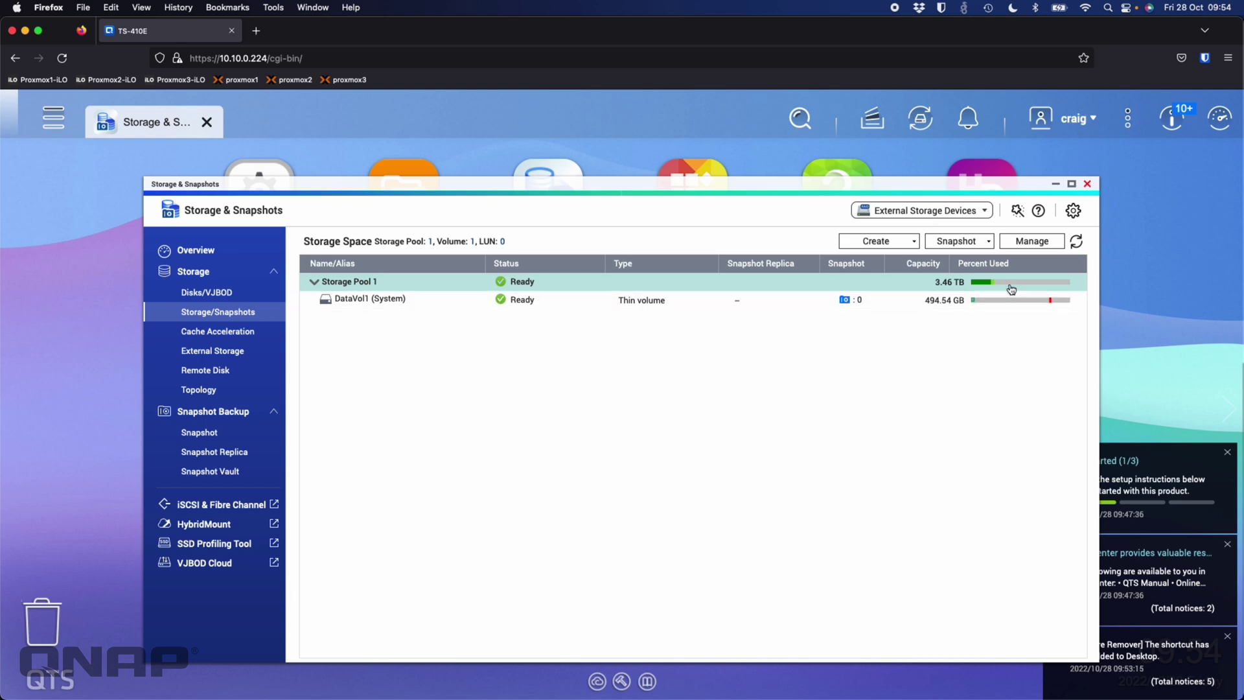
click(1087, 184)
Remove the Get Started, Help Center, Notification Center and Scan completed notices from the Notice Board.
click(1173, 123)
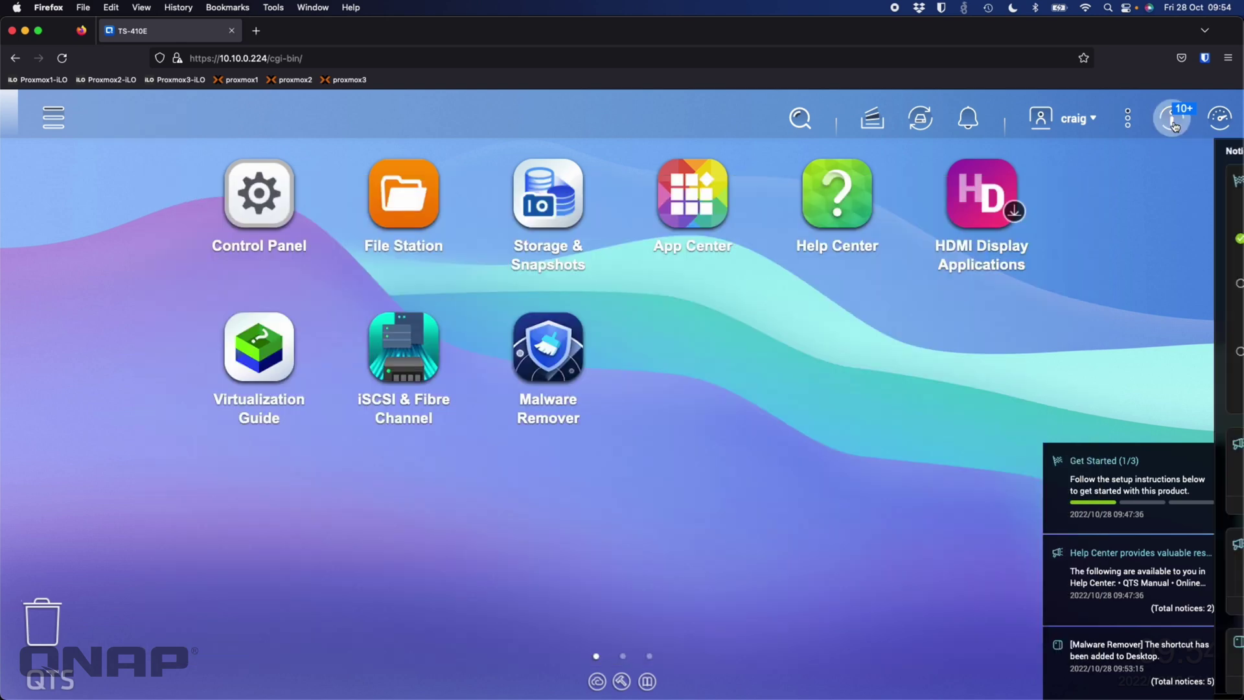
scroll(1113, 459, down, 3)
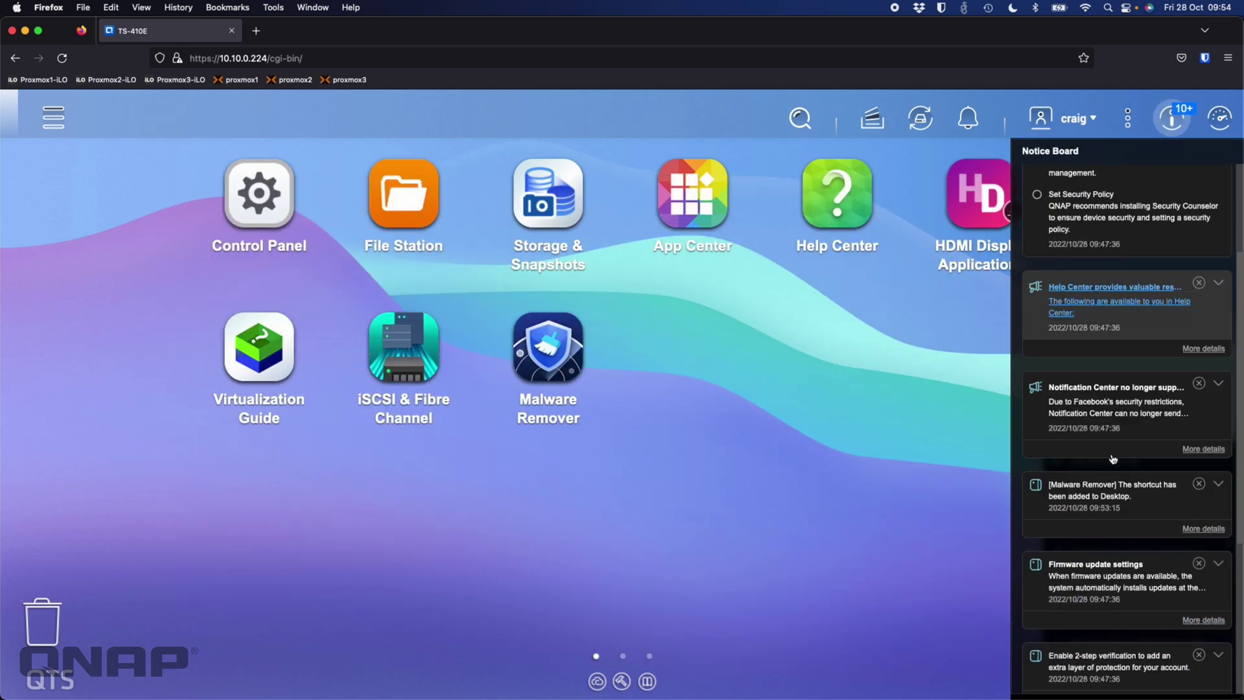
scroll(1114, 459, down, 3)
scroll(1114, 459, up, 10)
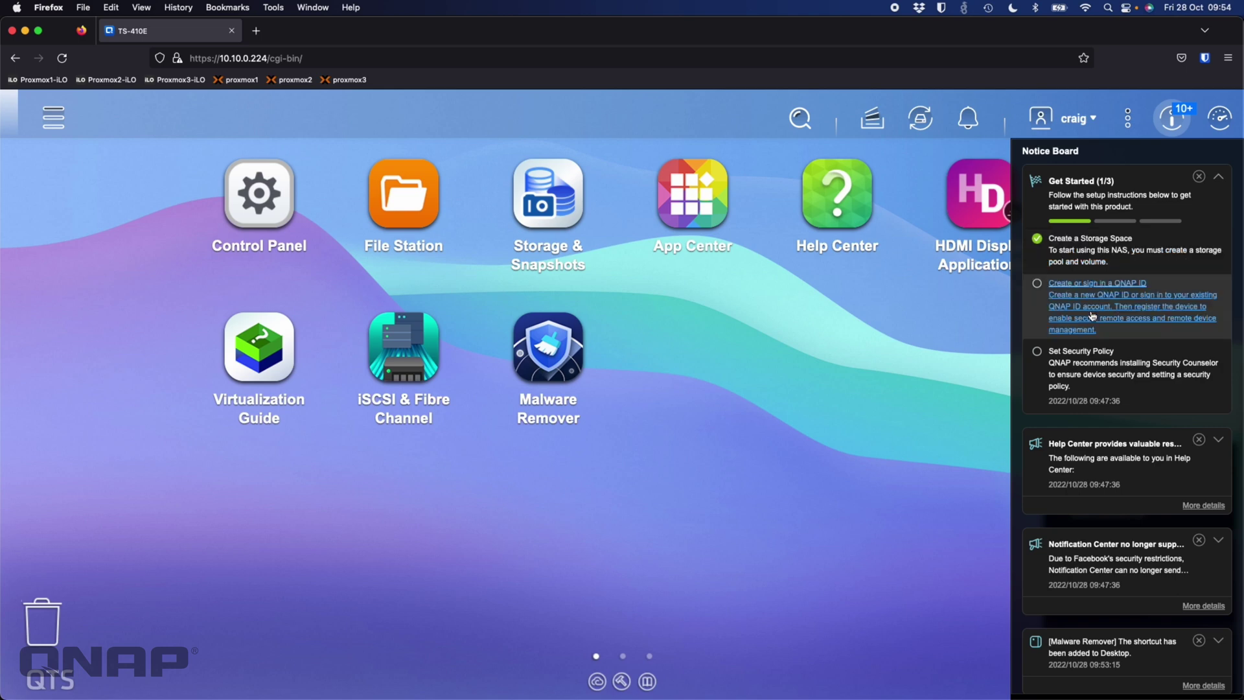
click(1199, 176)
click(665, 425)
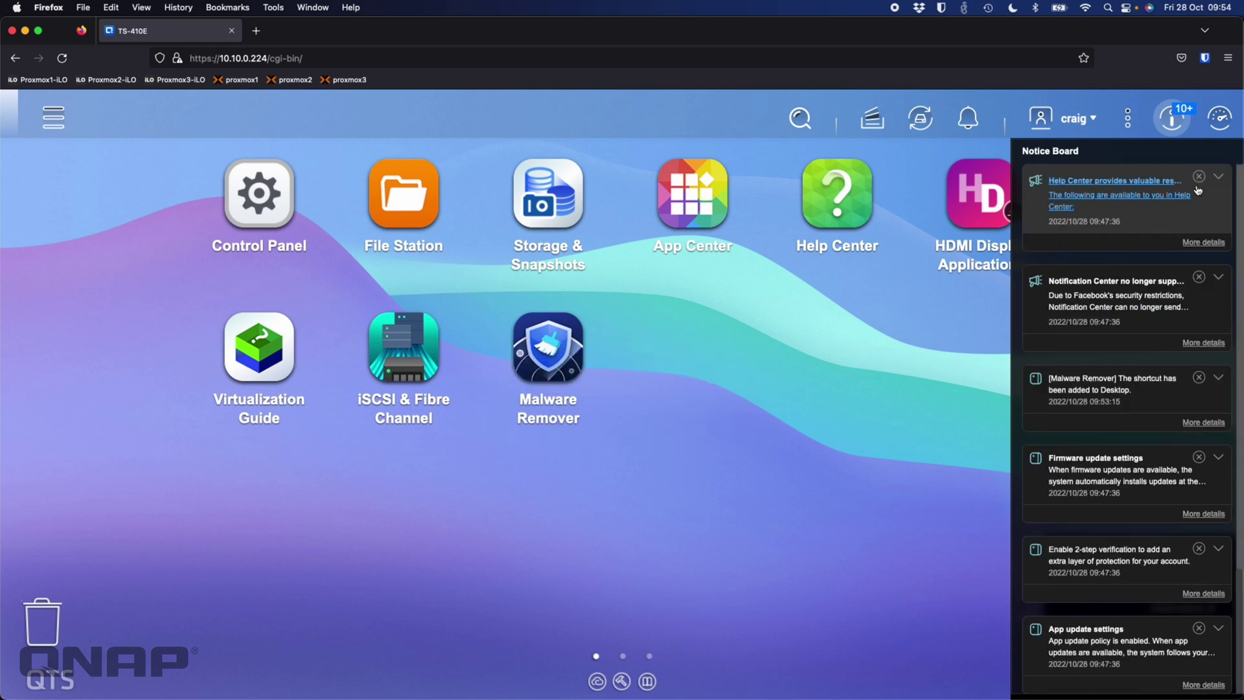
click(1199, 177)
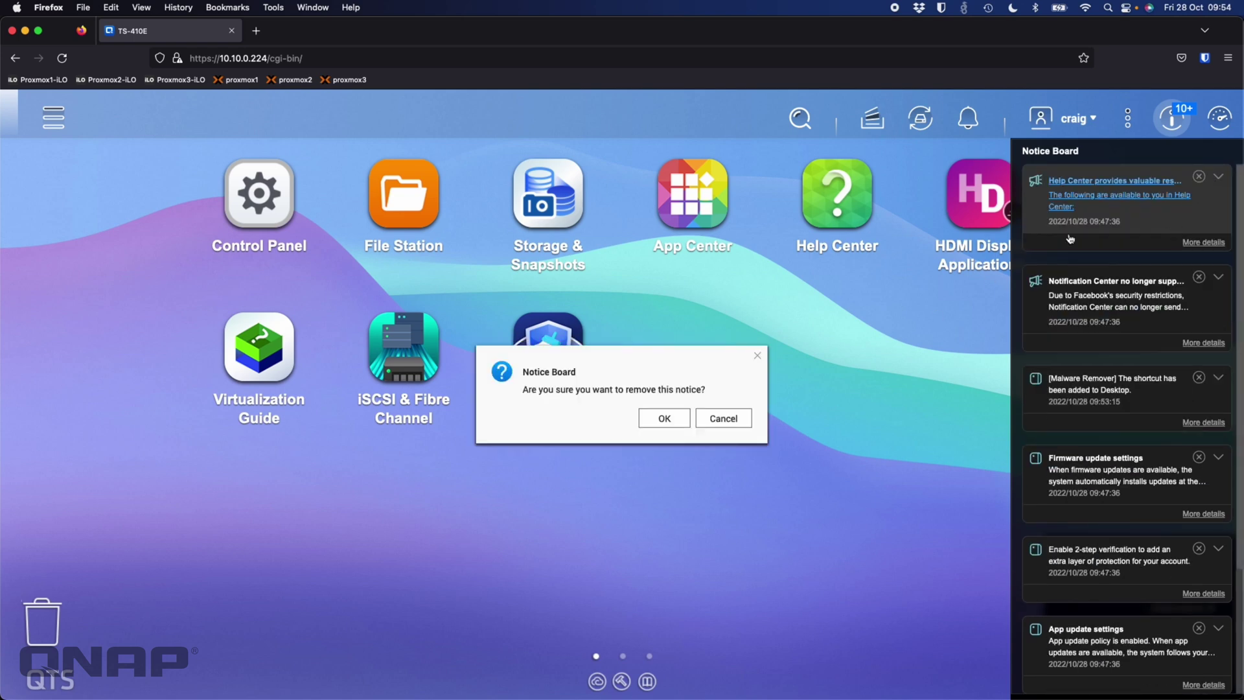
click(666, 420)
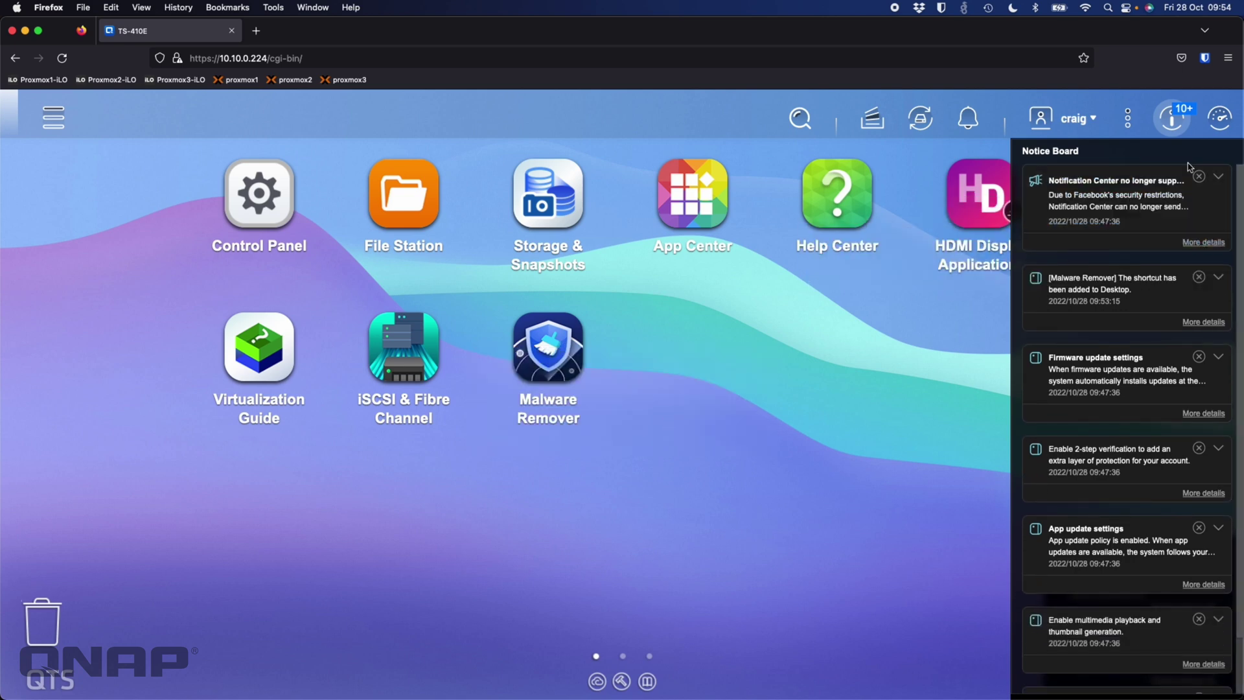
click(1202, 178)
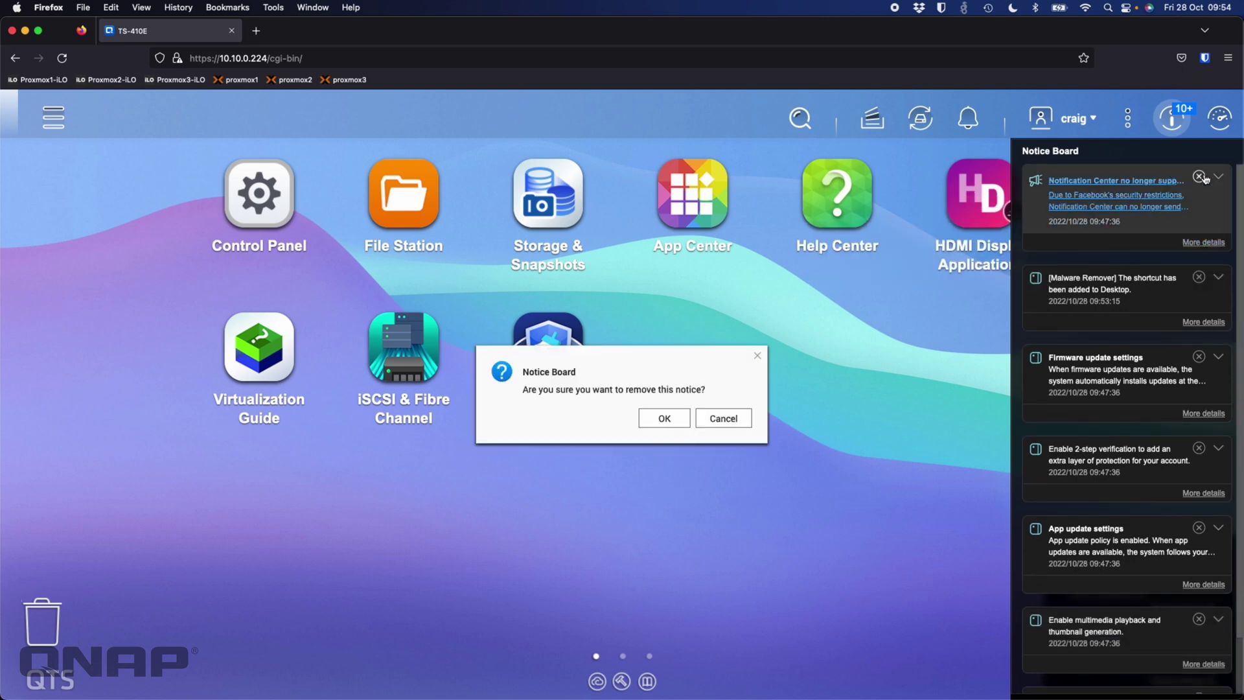
click(648, 420)
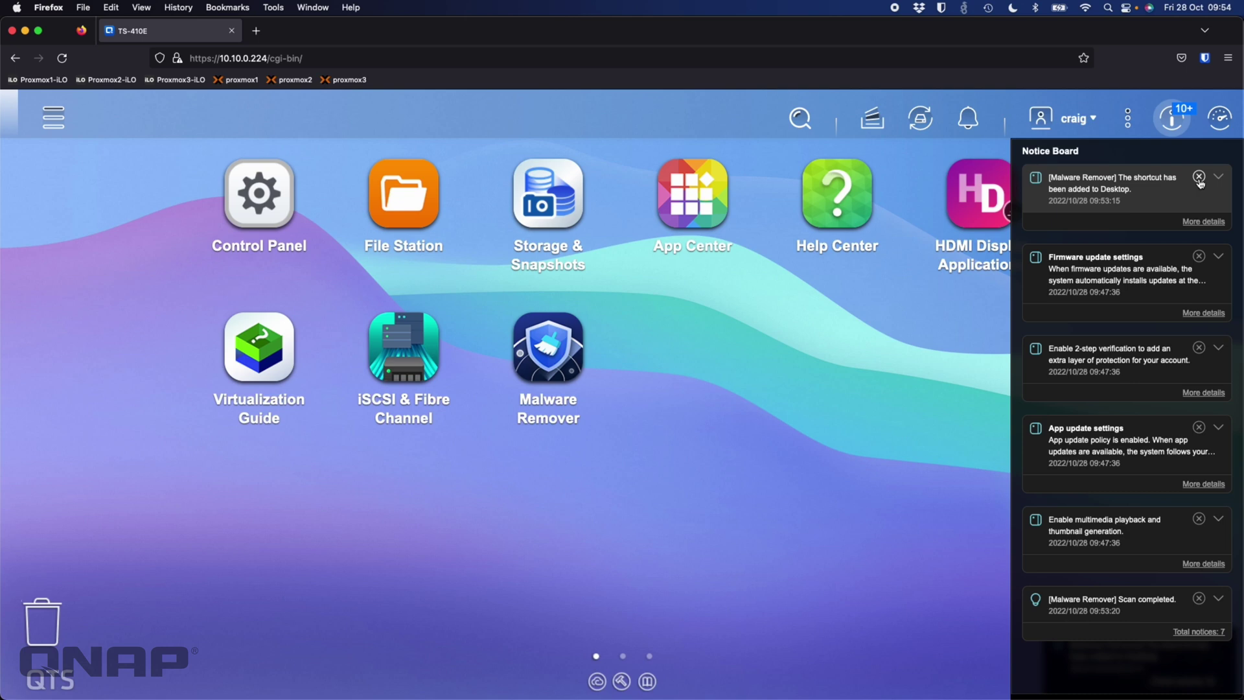
click(1199, 600)
click(654, 431)
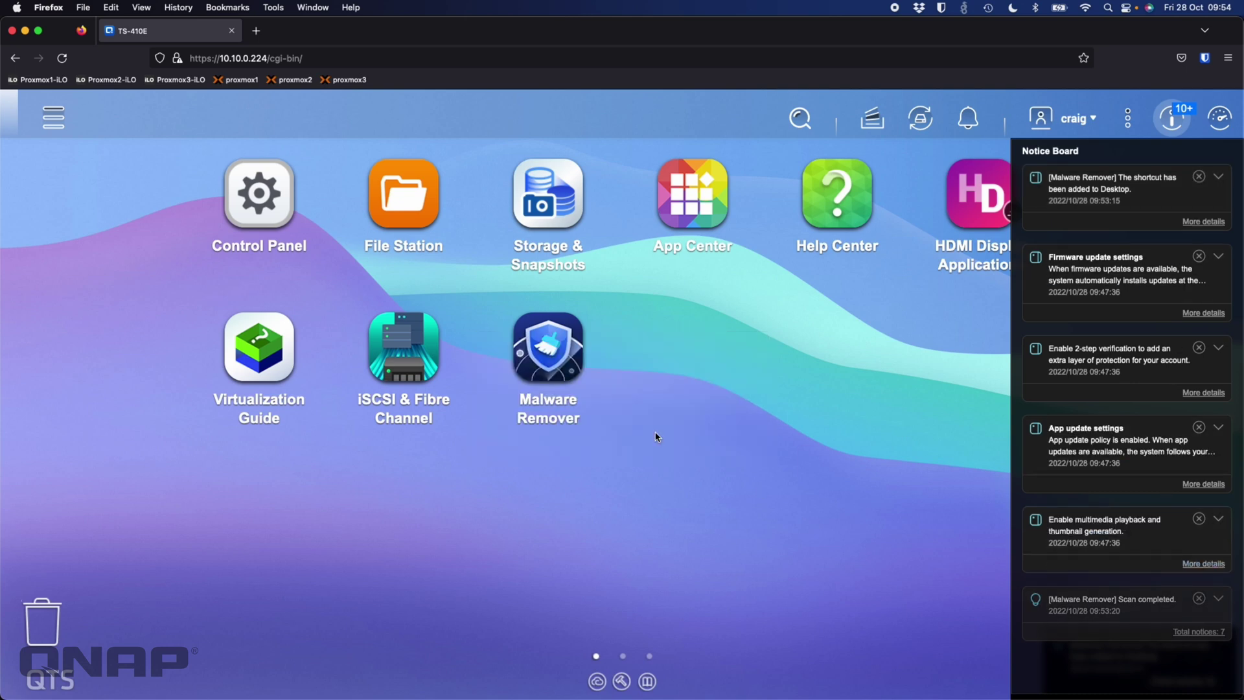
Dismiss the Malware Remover pop-up and remove the Firmware update and 2-step verification notices.
click(1195, 185)
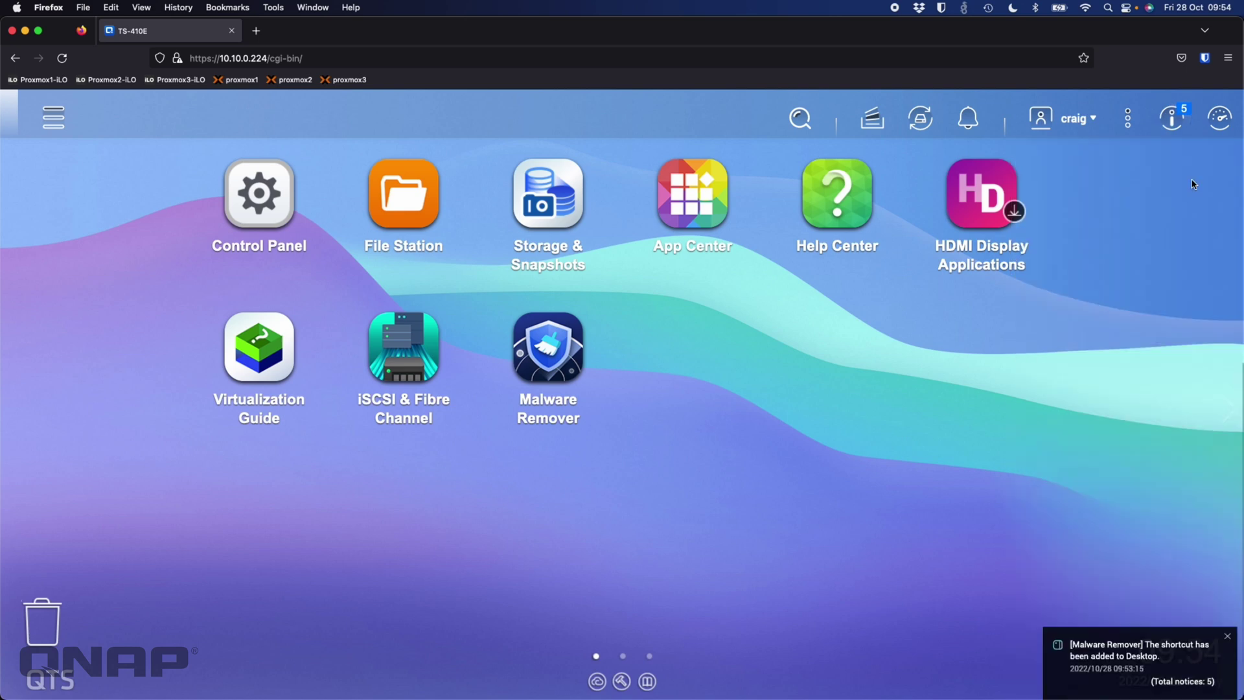
click(1227, 636)
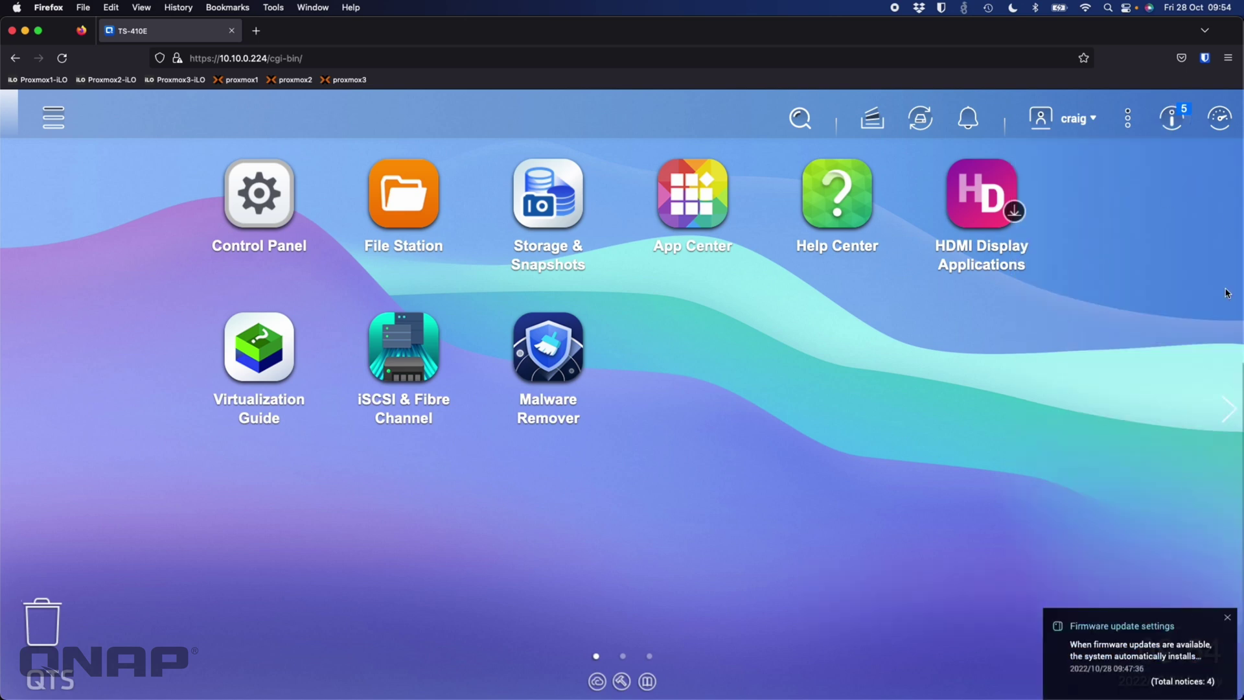
click(1171, 118)
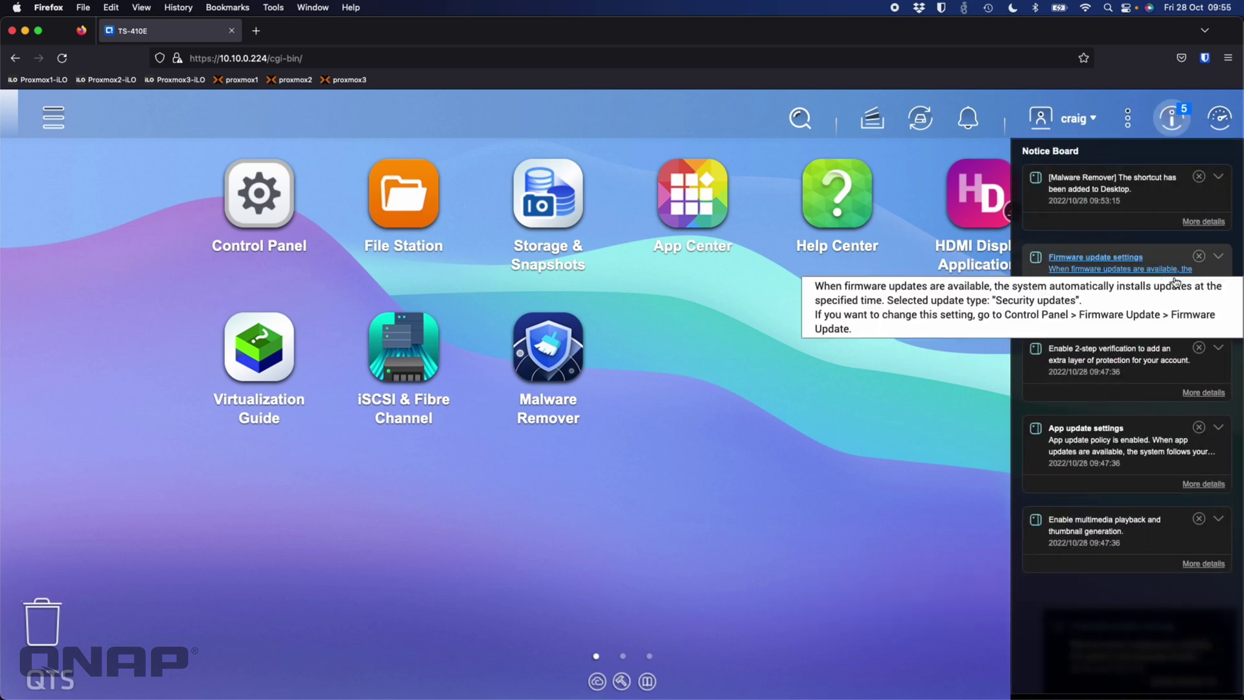
click(1200, 256)
click(668, 421)
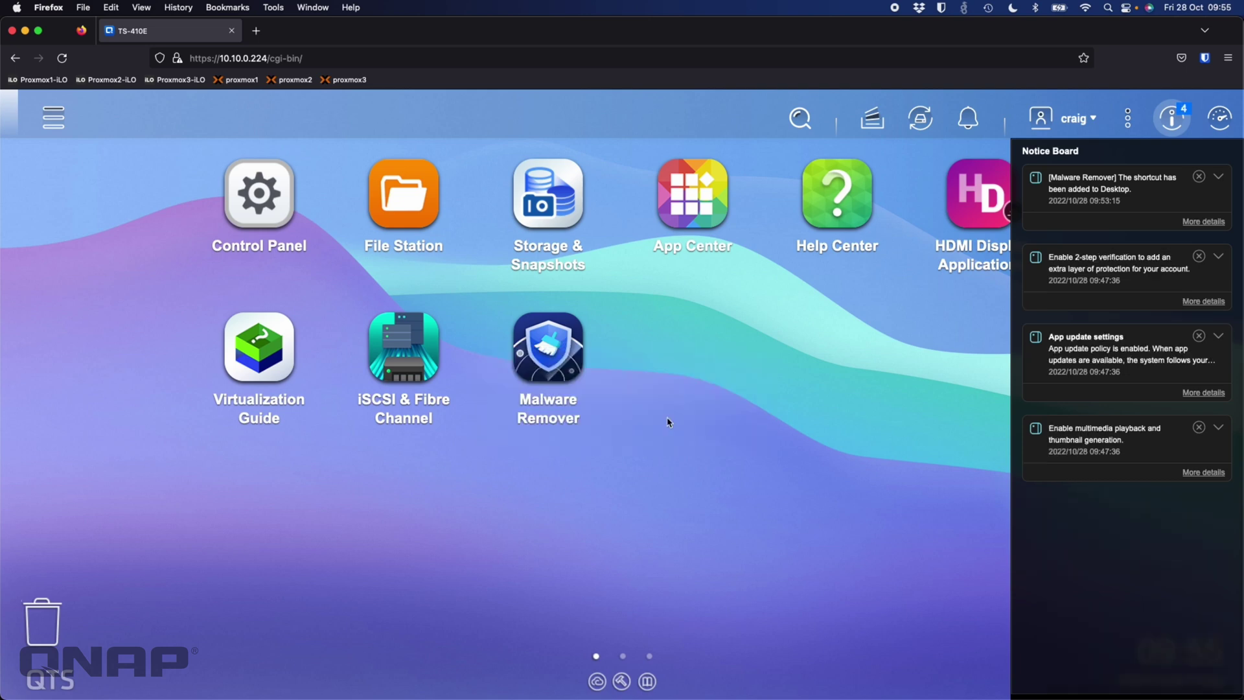
click(1200, 256)
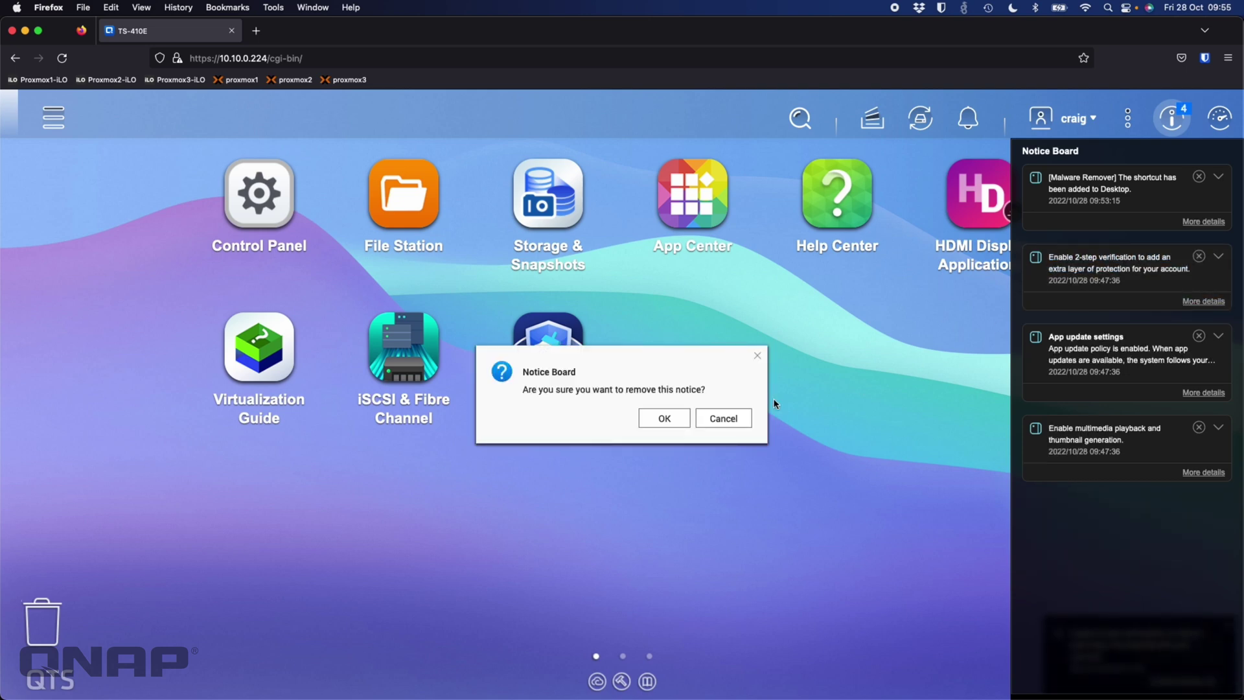
click(680, 422)
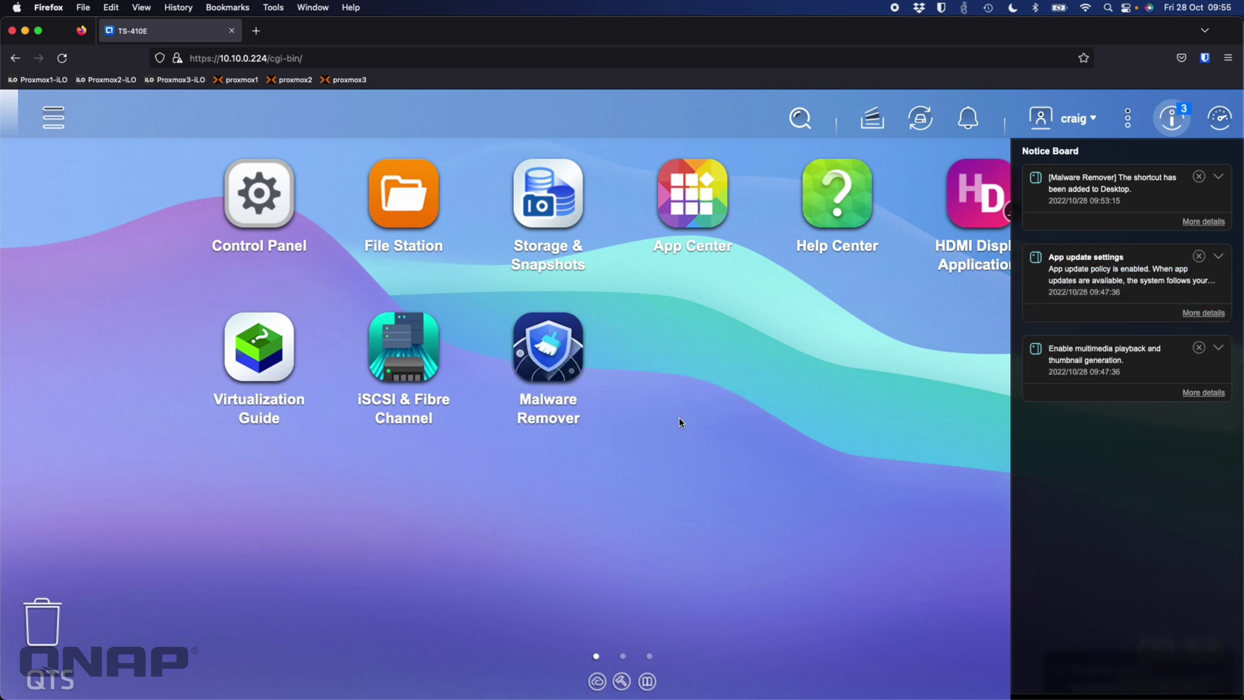
click(1199, 258)
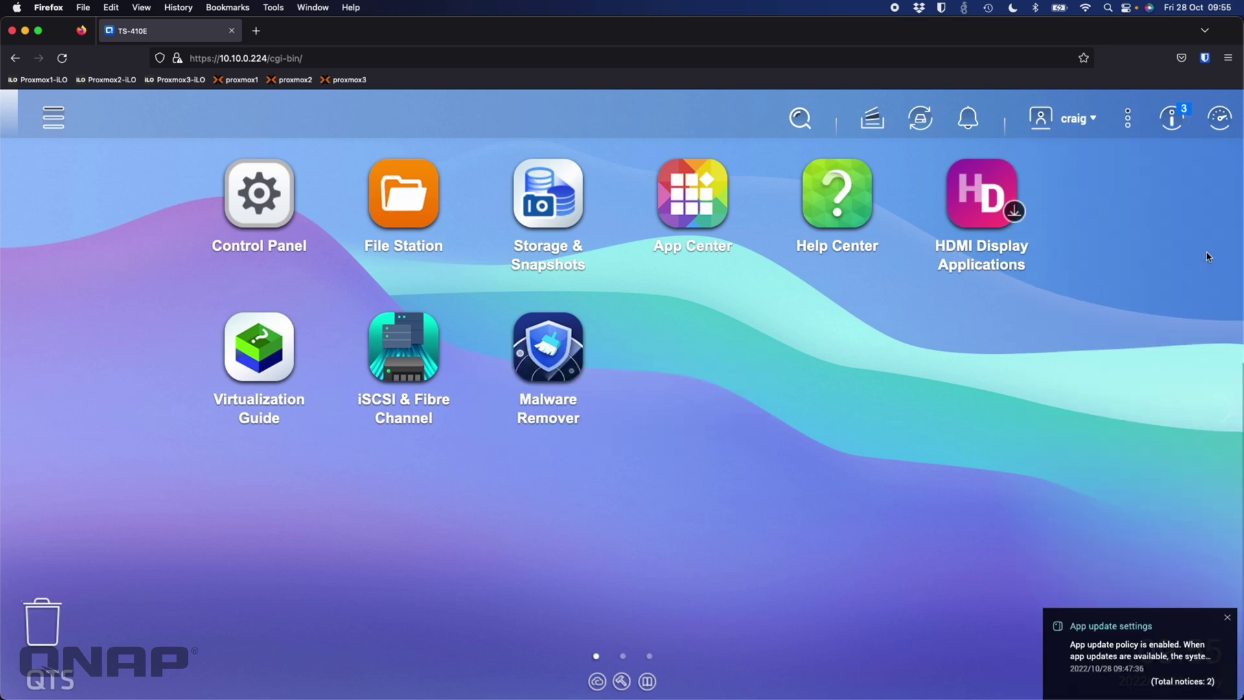
Remove the multimedia playback, App update settings and Malware Remover notices, leaving the board empty.
click(1172, 119)
click(1200, 349)
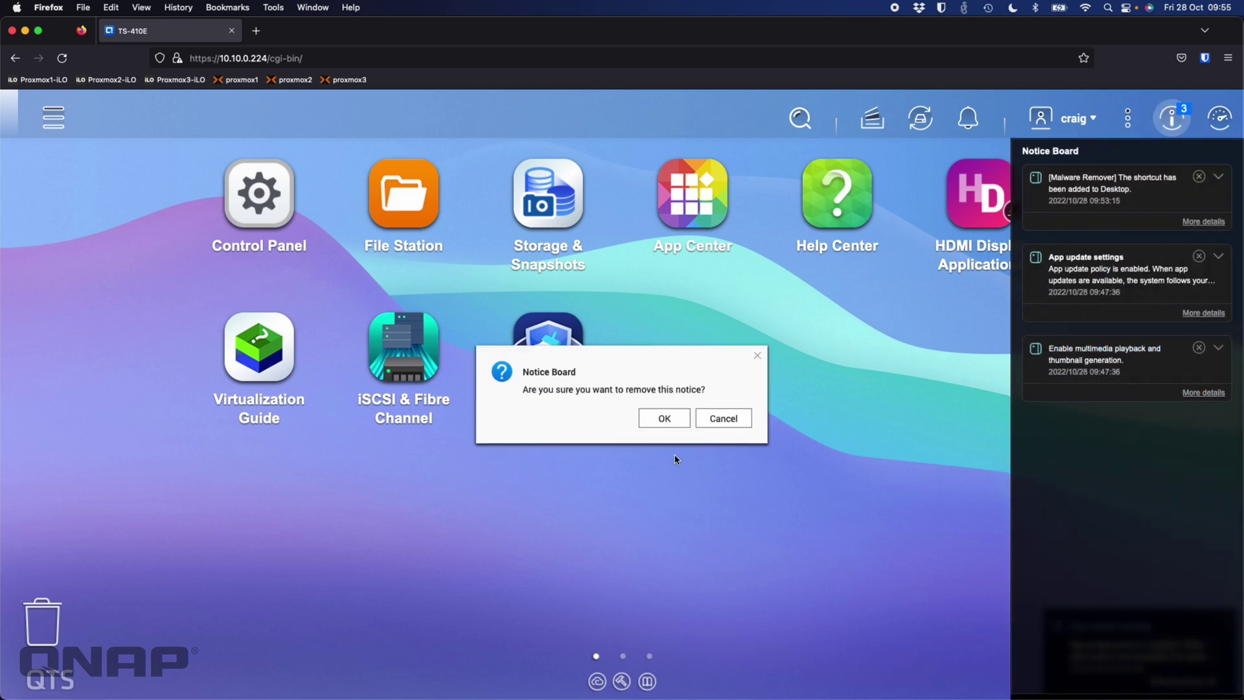
click(666, 431)
click(1199, 256)
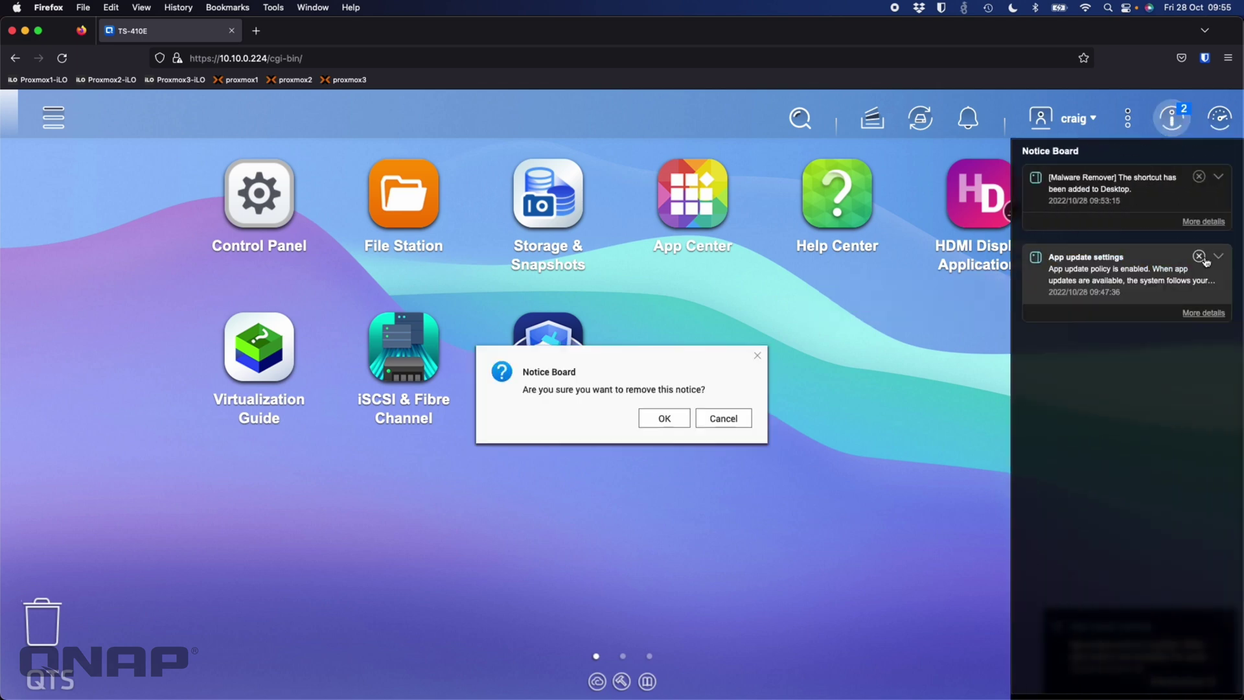
click(680, 413)
click(1199, 176)
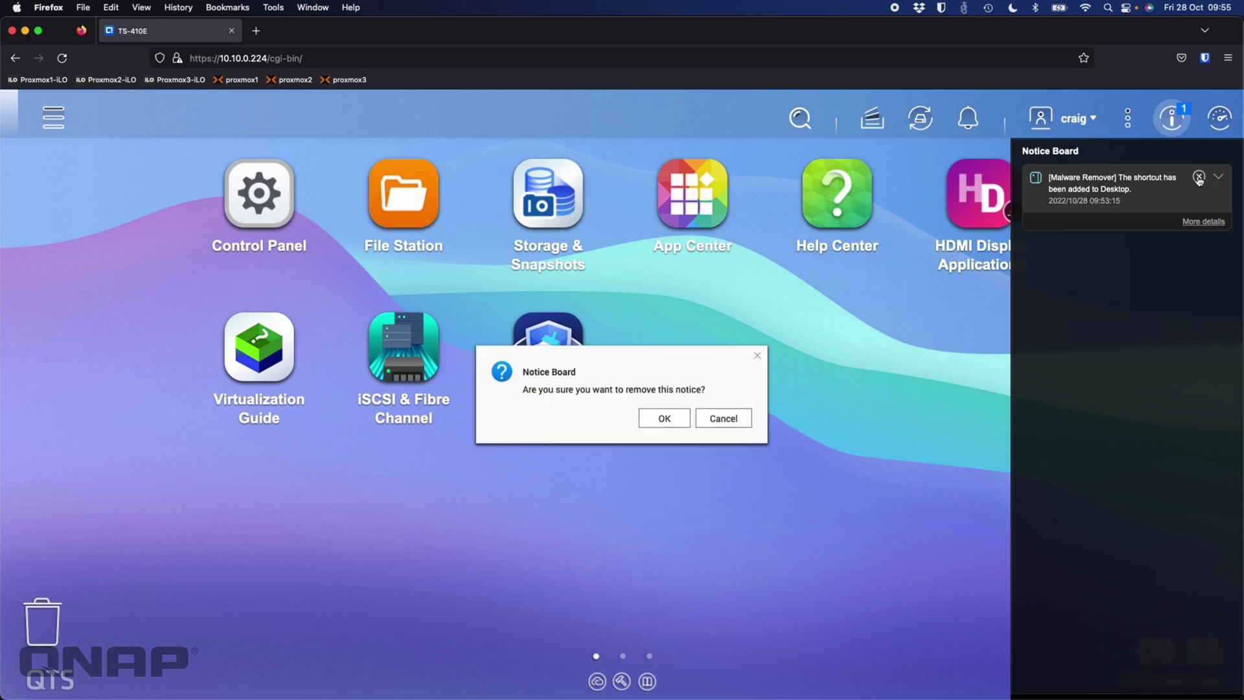
click(676, 423)
click(712, 475)
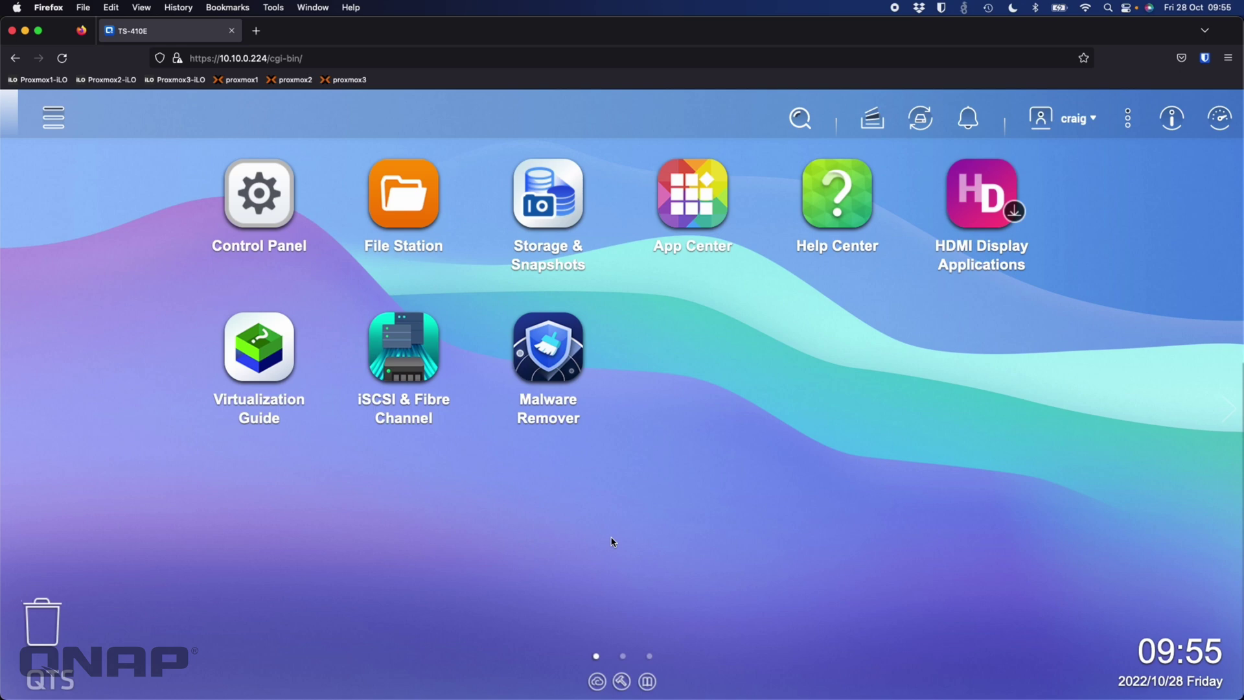
click(687, 221)
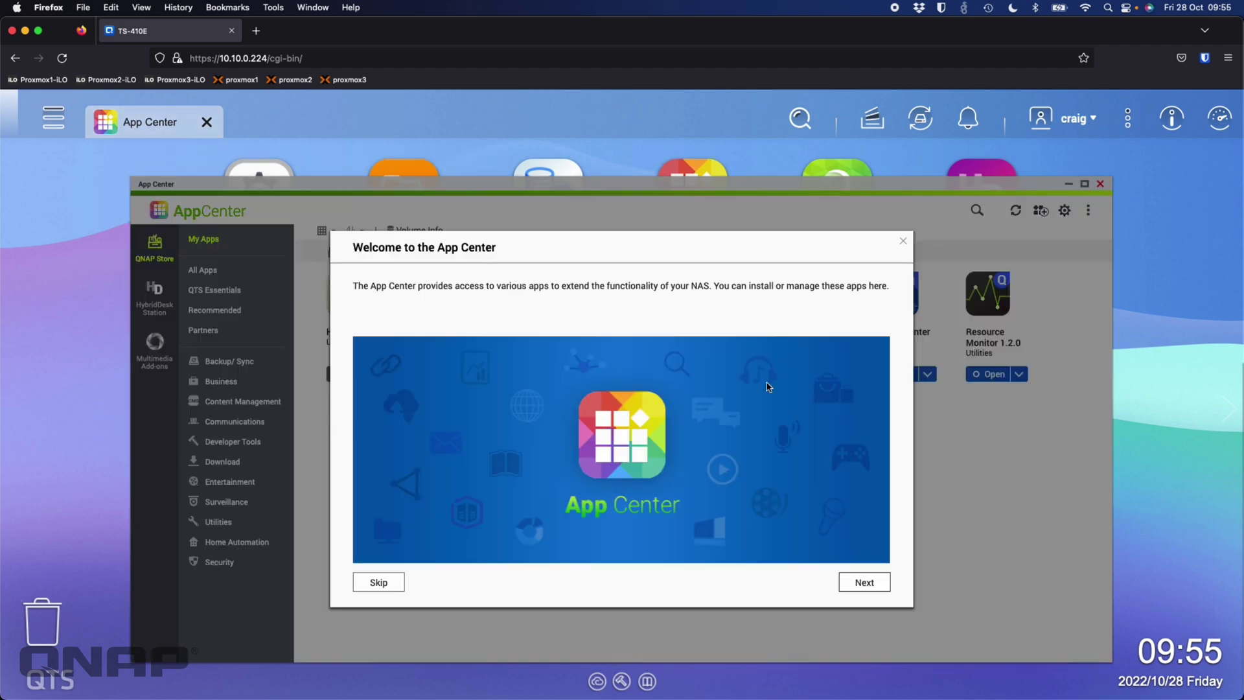
Dismiss the App Center welcome screens and install Virtualization Station from Utilities.
click(903, 241)
click(704, 437)
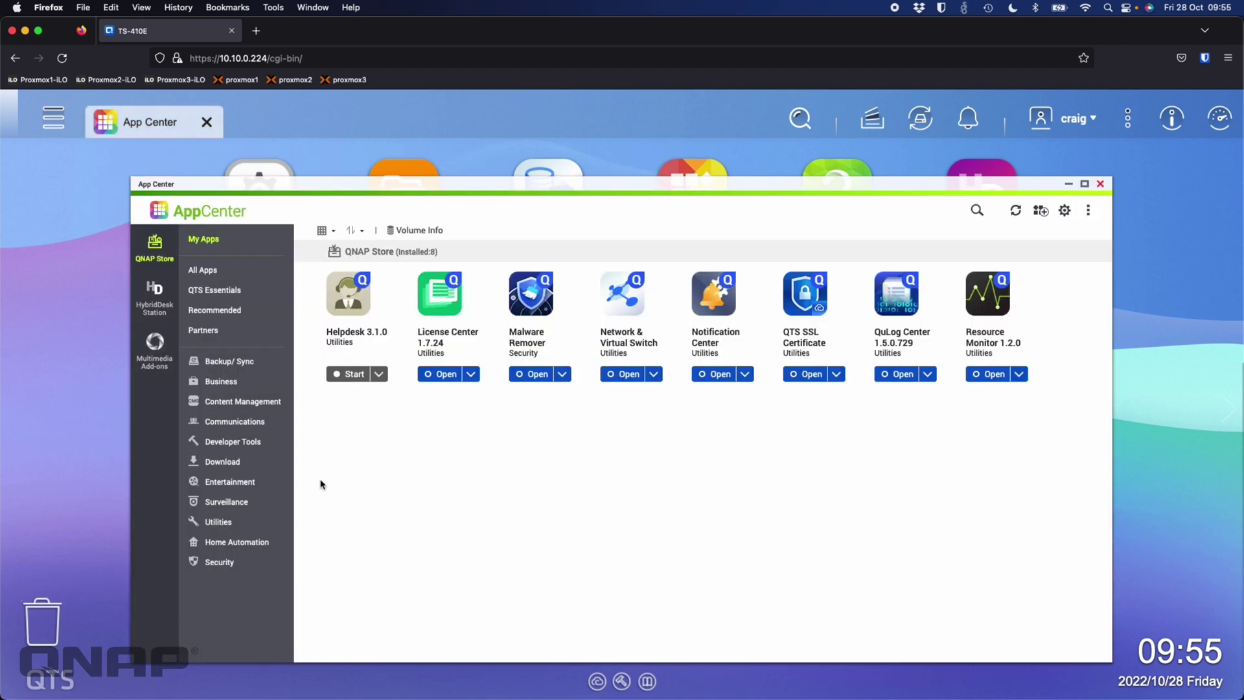
click(249, 522)
scroll(712, 486, down, 10)
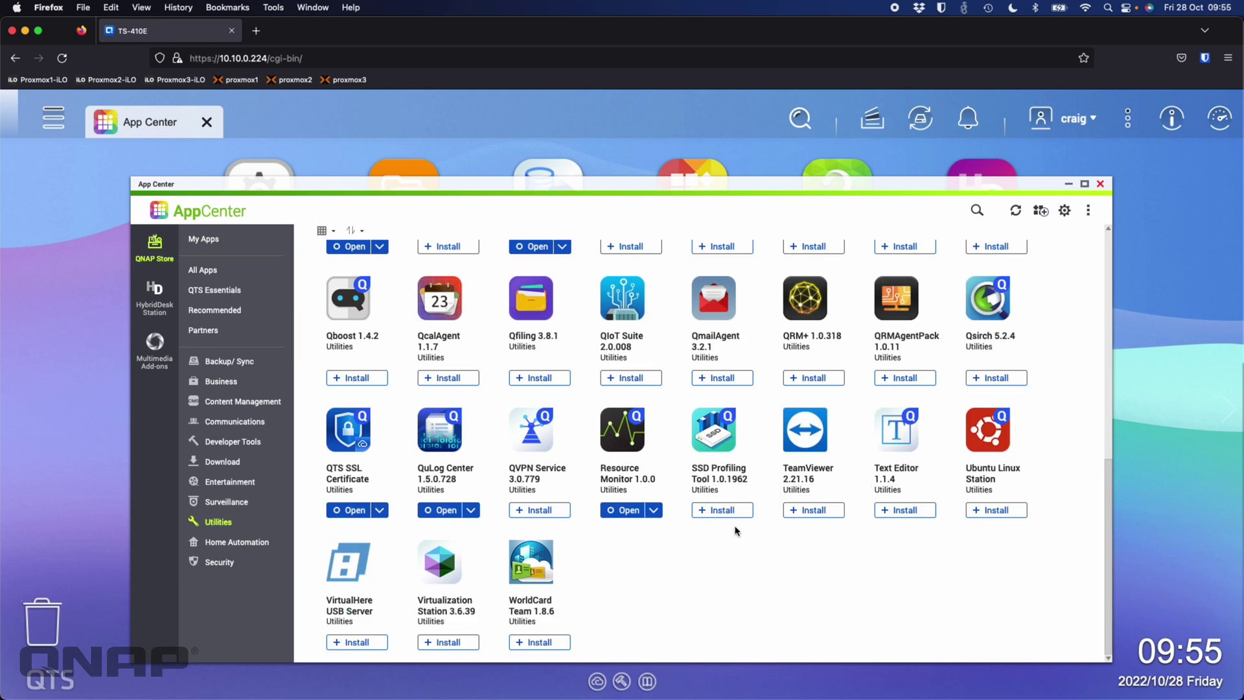
click(458, 644)
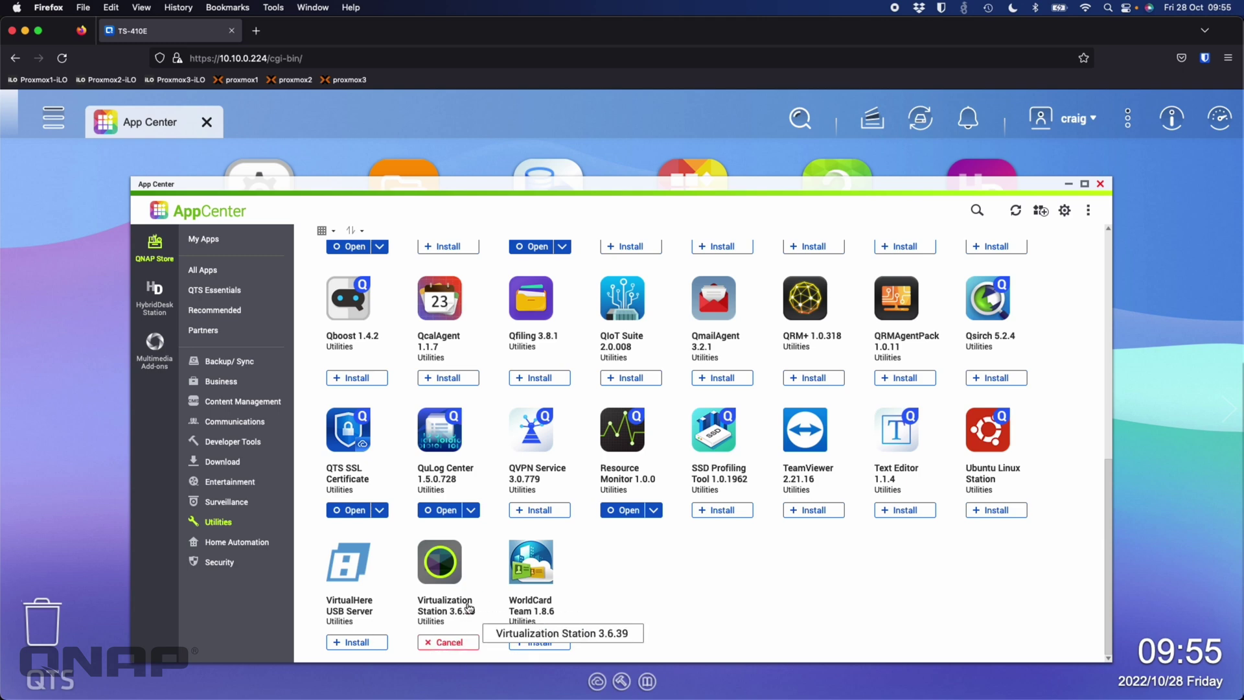
Install QVR Elite from Surveillance, accepting the required Container Station.
click(250, 501)
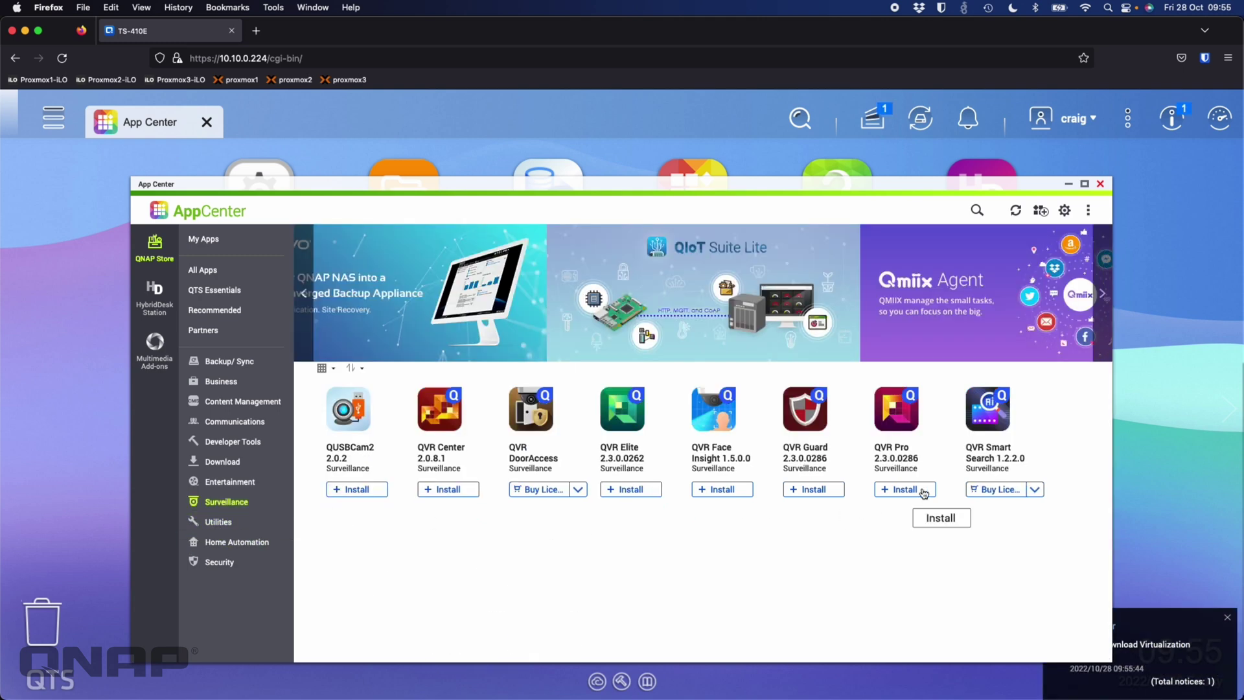
click(627, 491)
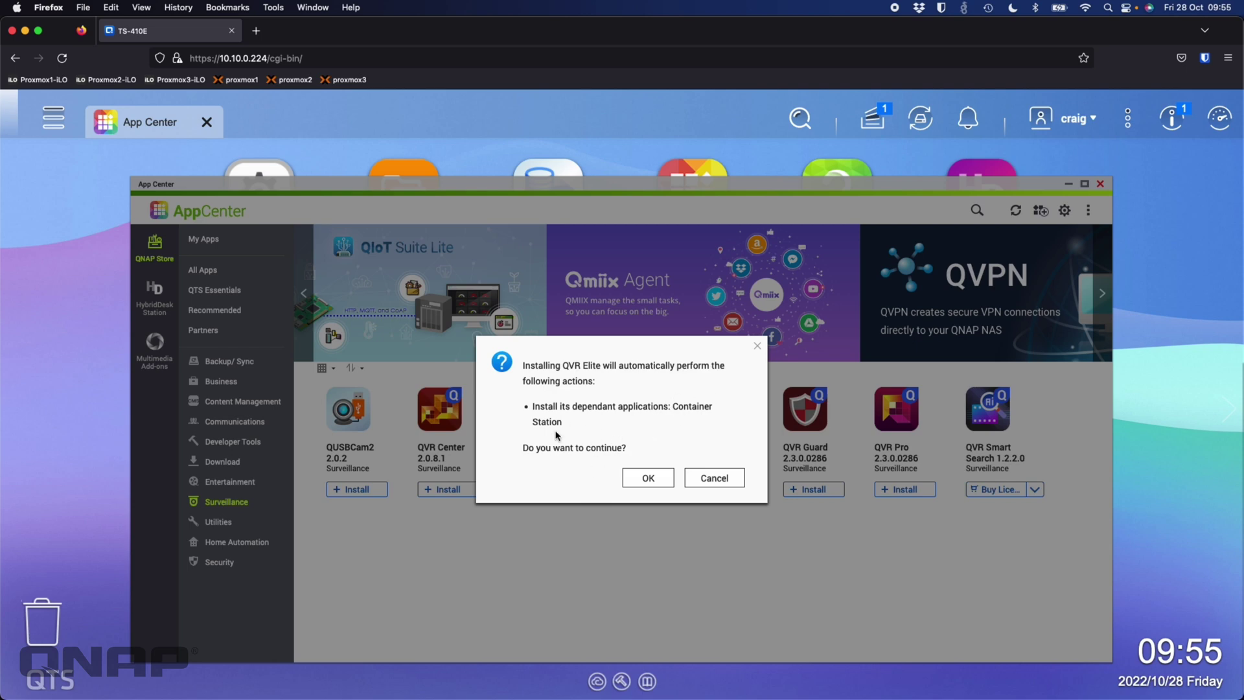
click(648, 478)
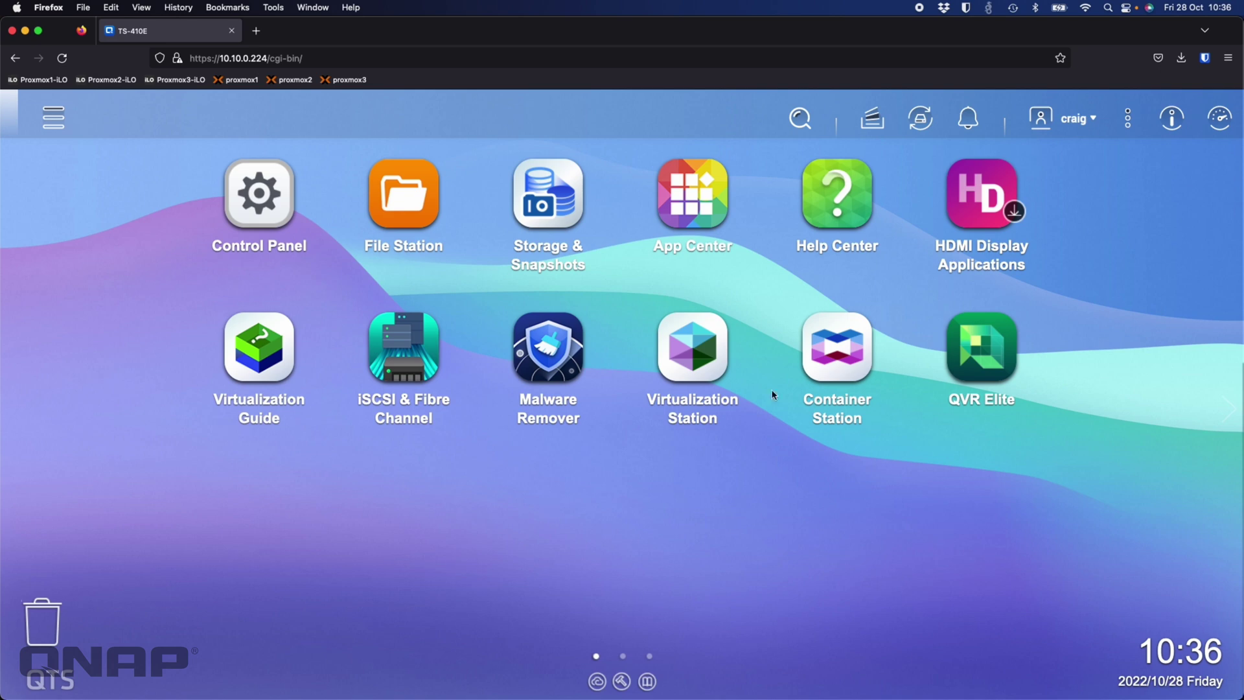
Glance at the system dashboard's health and storage, then start Virtualization Station.
click(1221, 123)
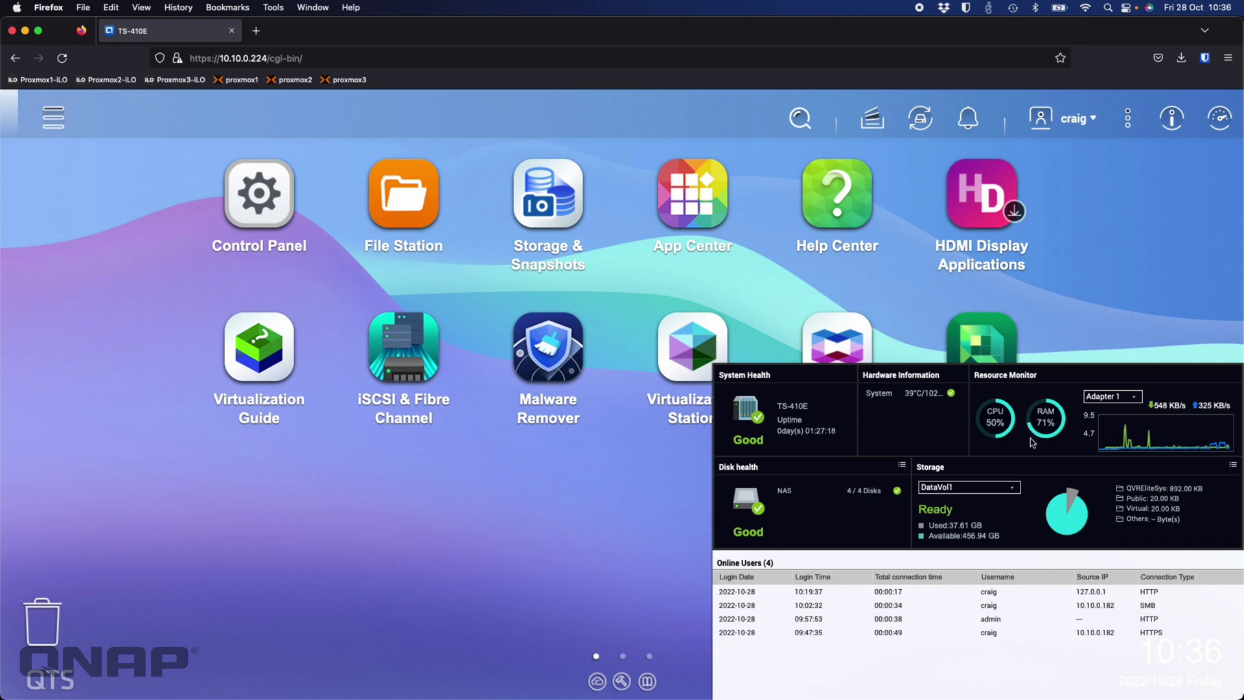
click(1229, 121)
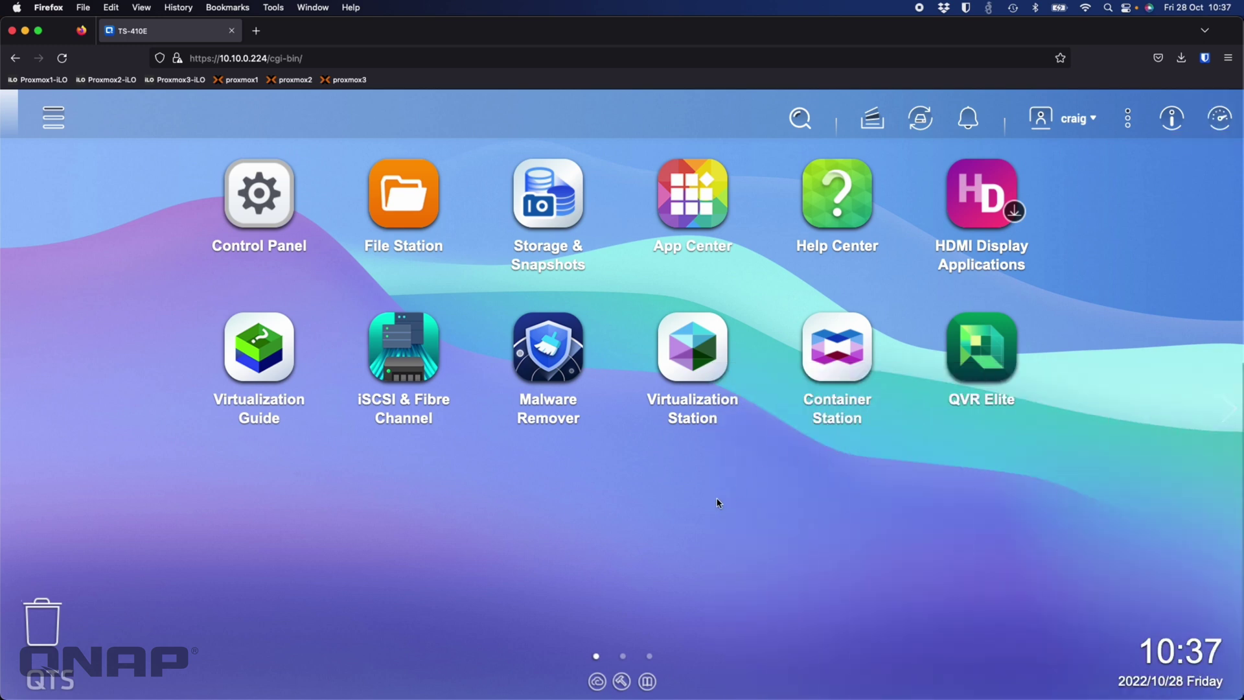
click(707, 405)
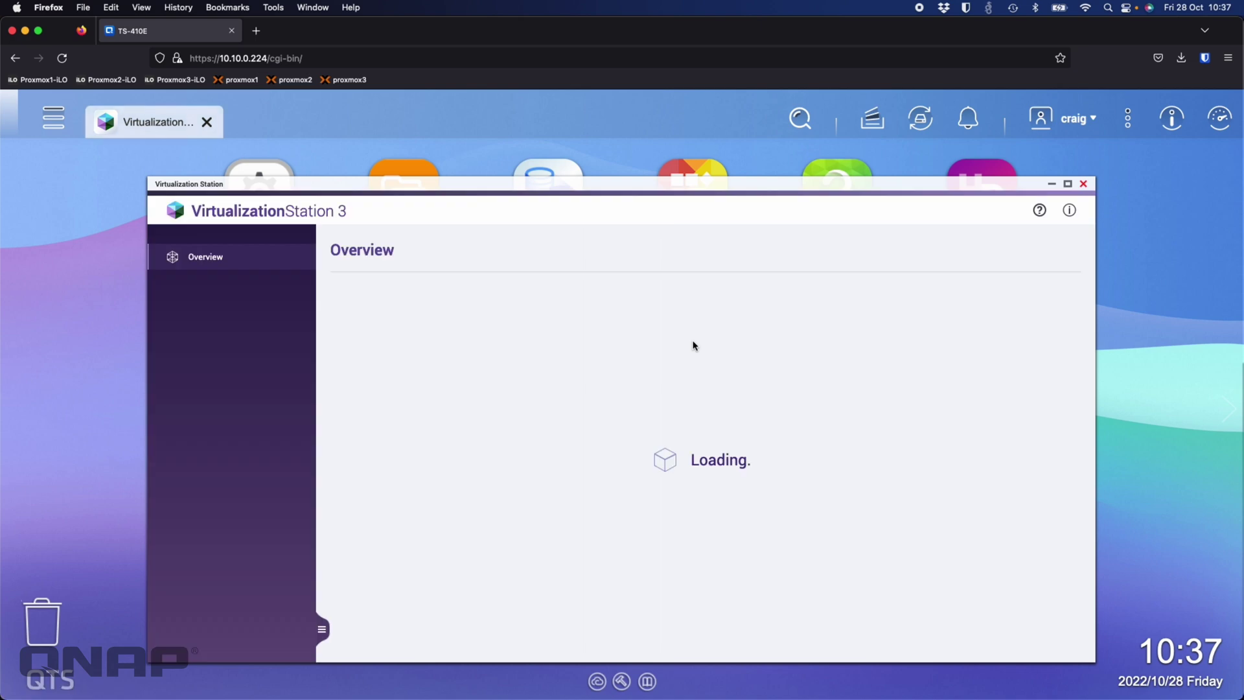
Open Computer Management from the Start quick-link menu inside the Windows 11 VM console.
mouse_move(402, 405)
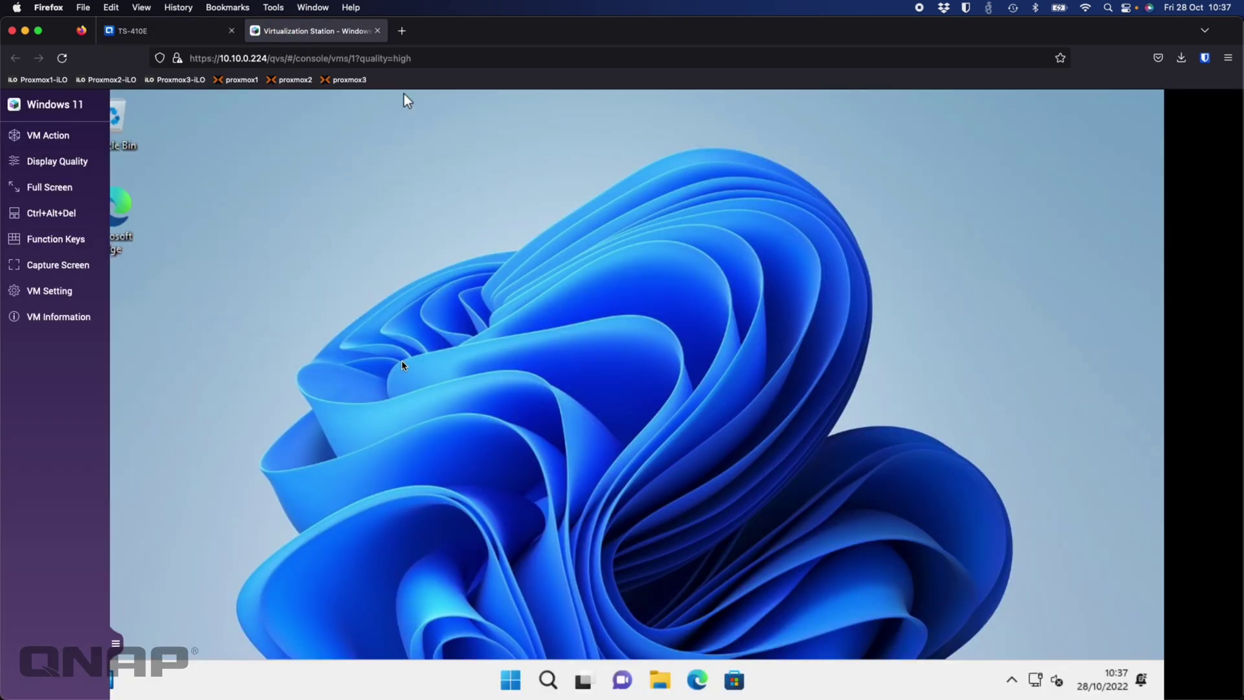
click(516, 691)
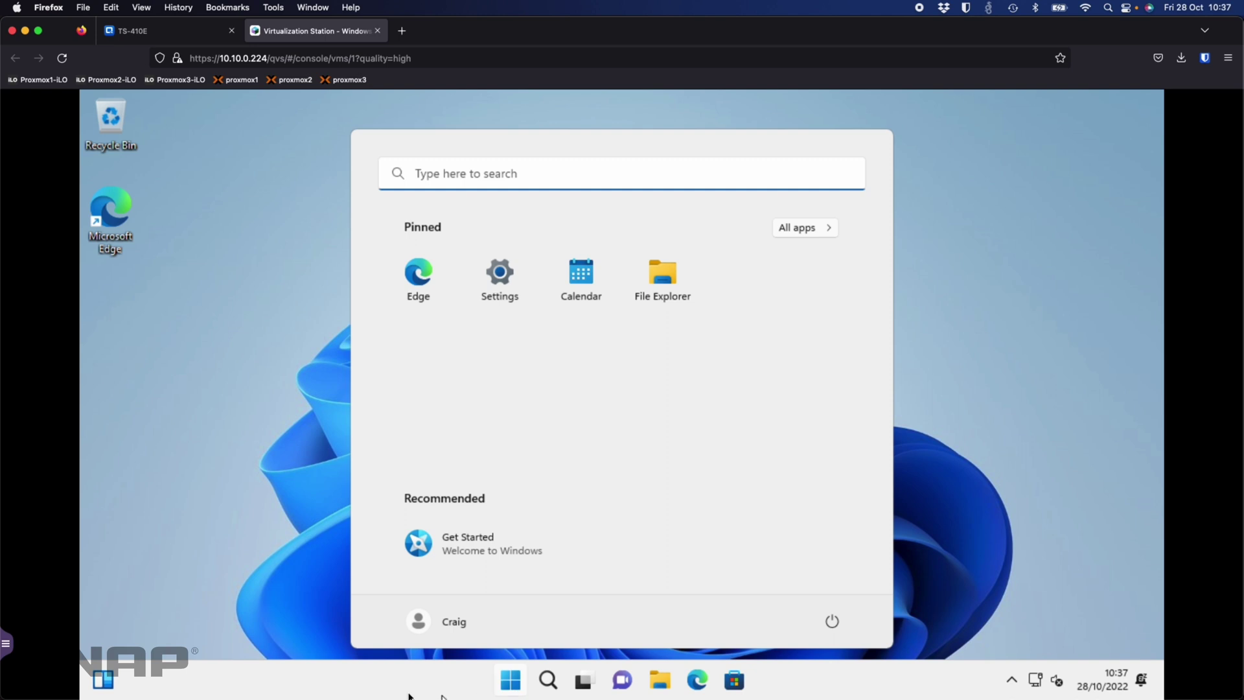
right_click(513, 690)
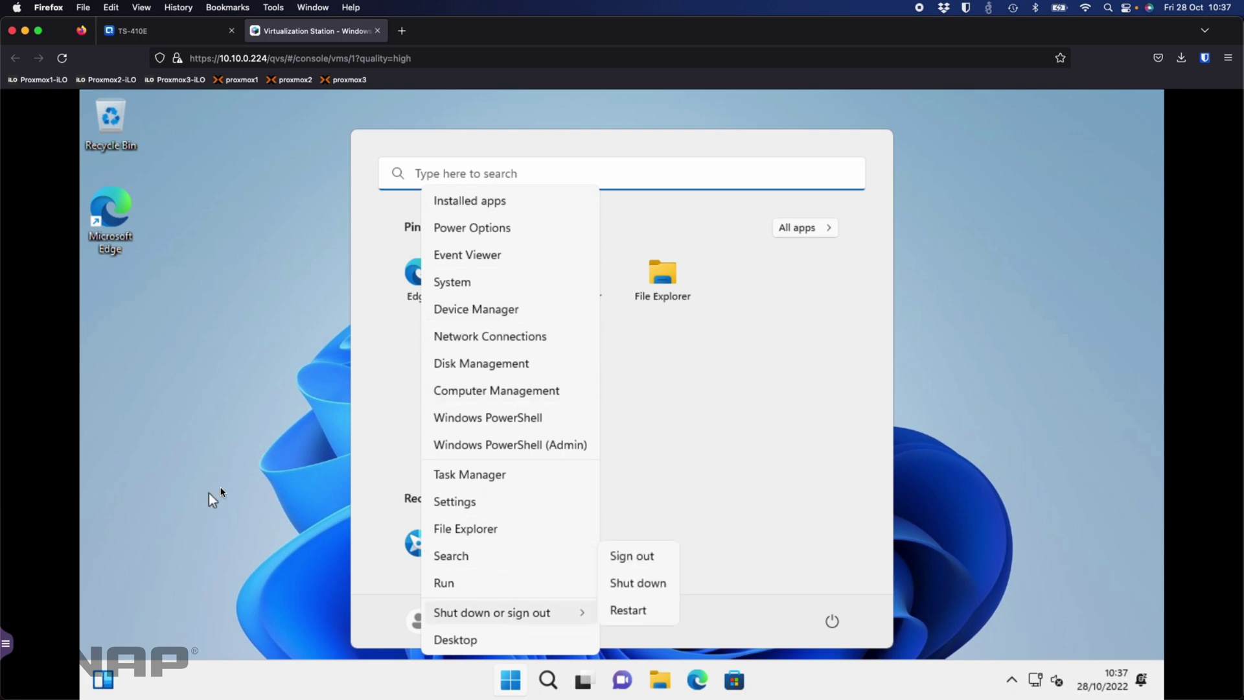
click(496, 396)
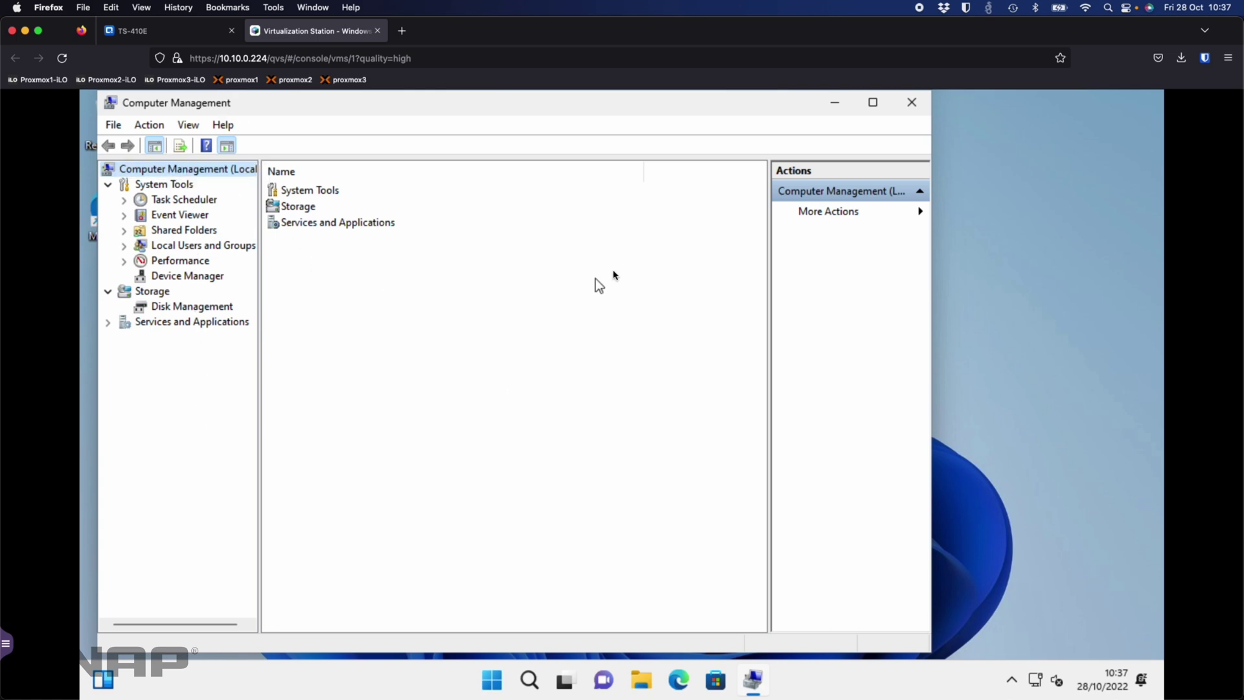
Close Computer Management, the VM console tab and Virtualization Station.
click(910, 105)
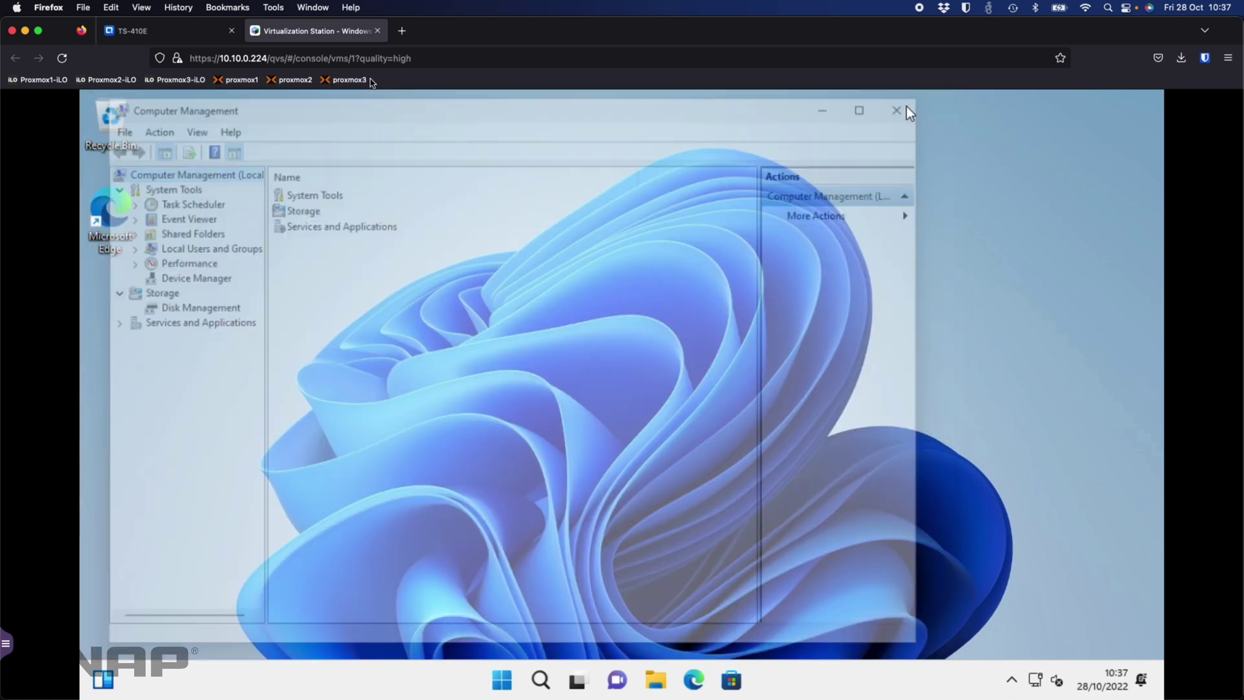
click(376, 32)
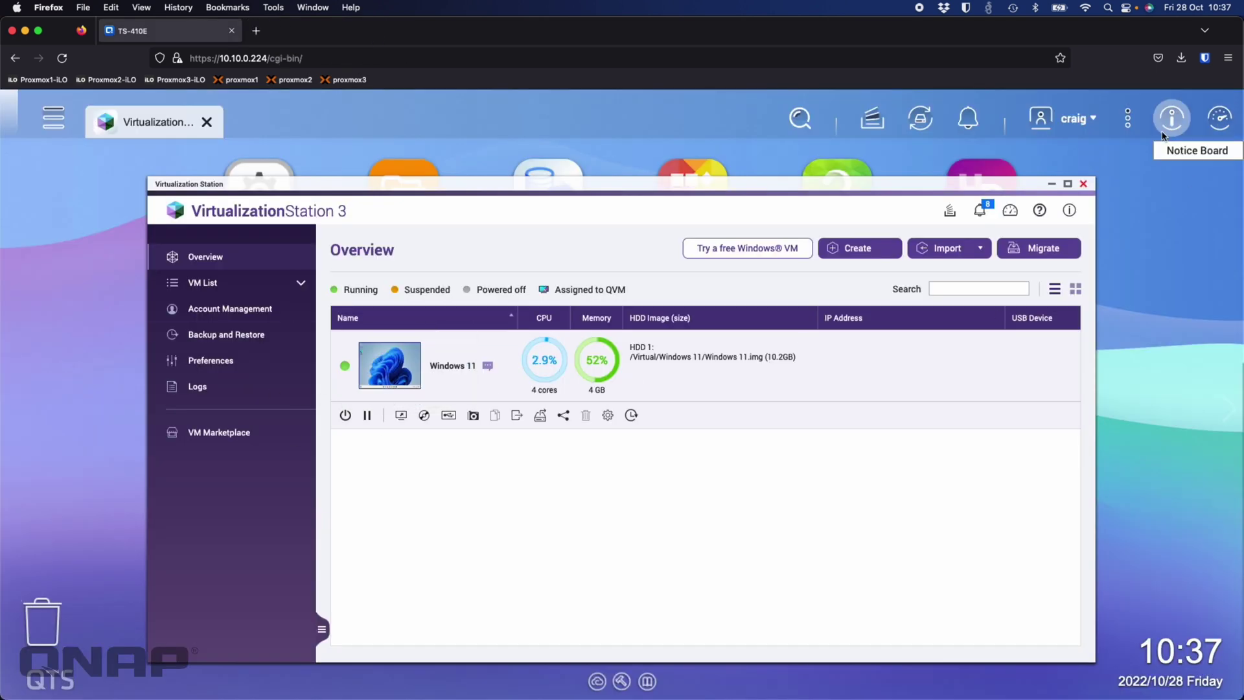
click(1083, 184)
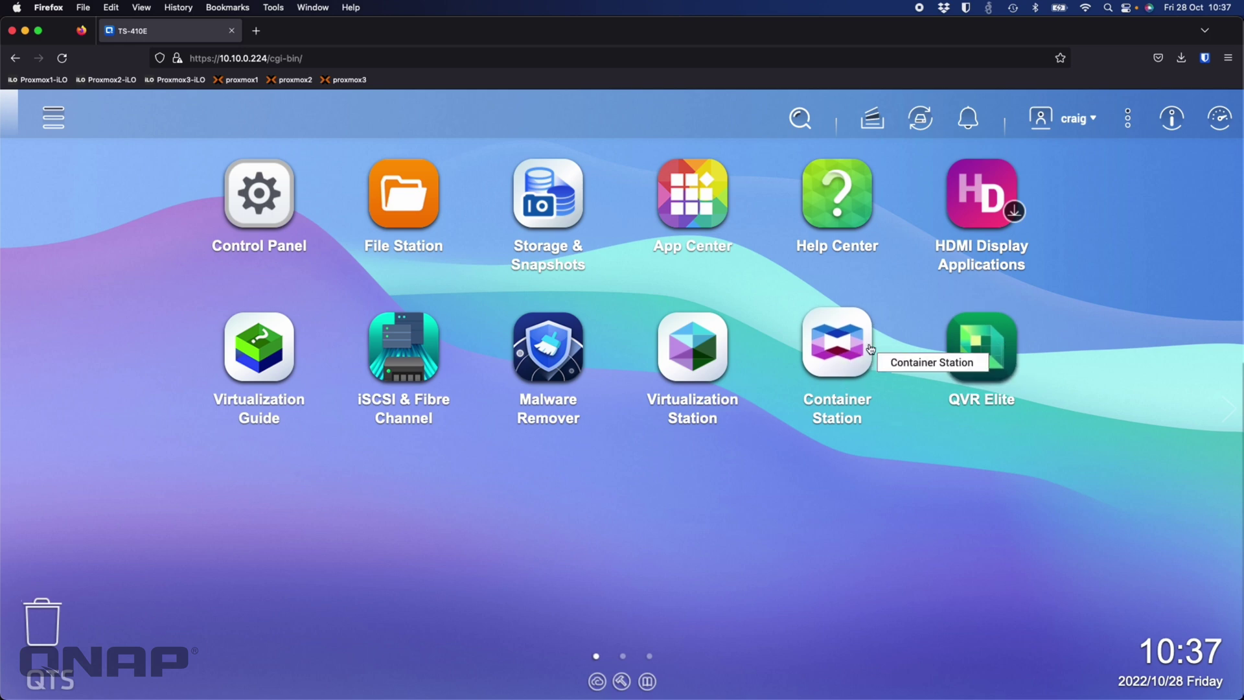
In QVR Elite, check Recording Storage, then view Camera Settings with Driveway and Garager Rear.
click(990, 349)
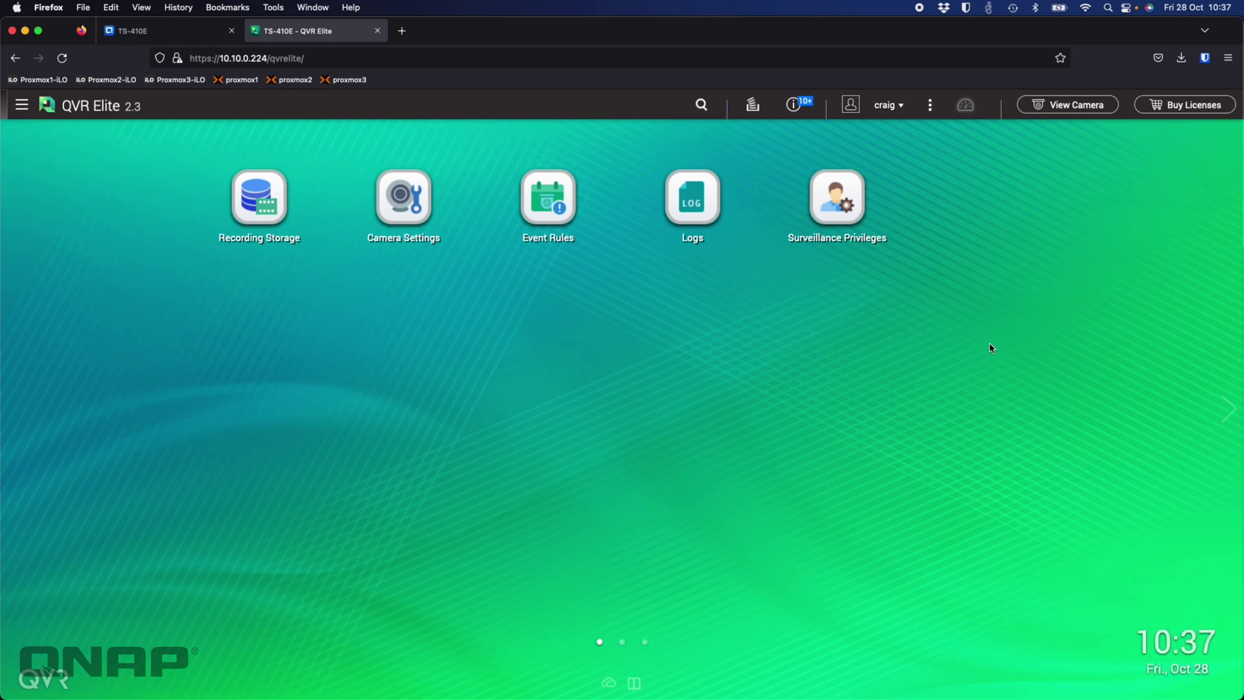
click(246, 195)
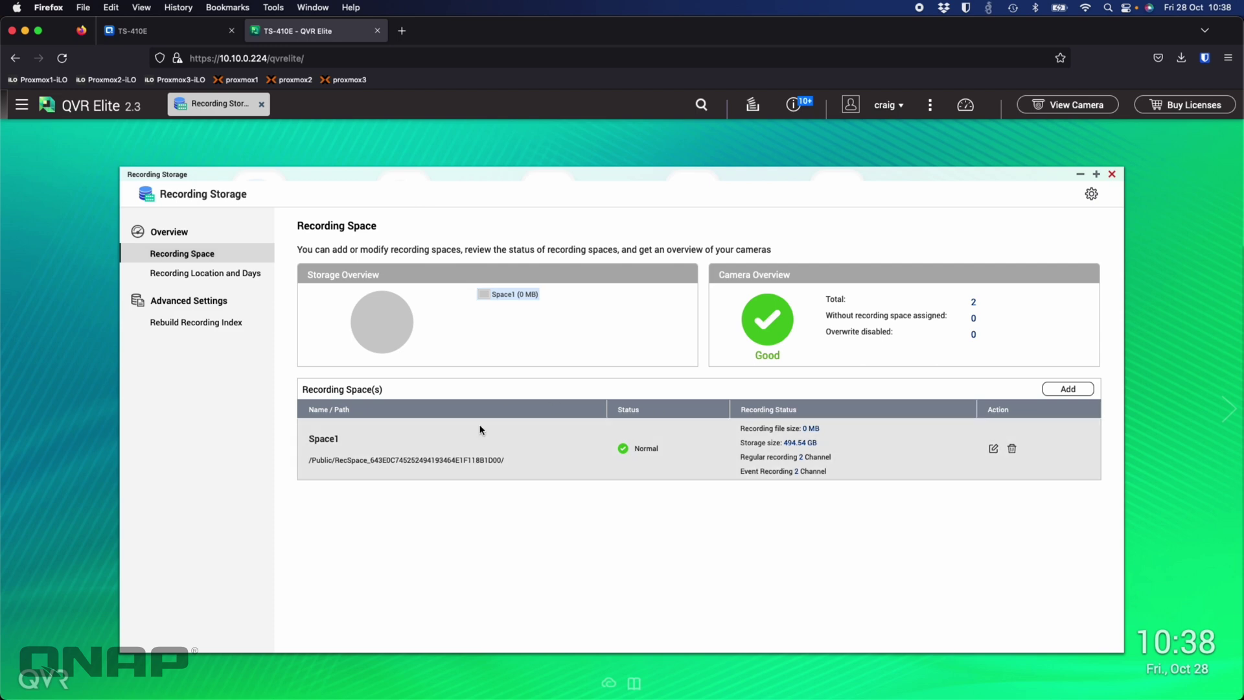
click(1112, 173)
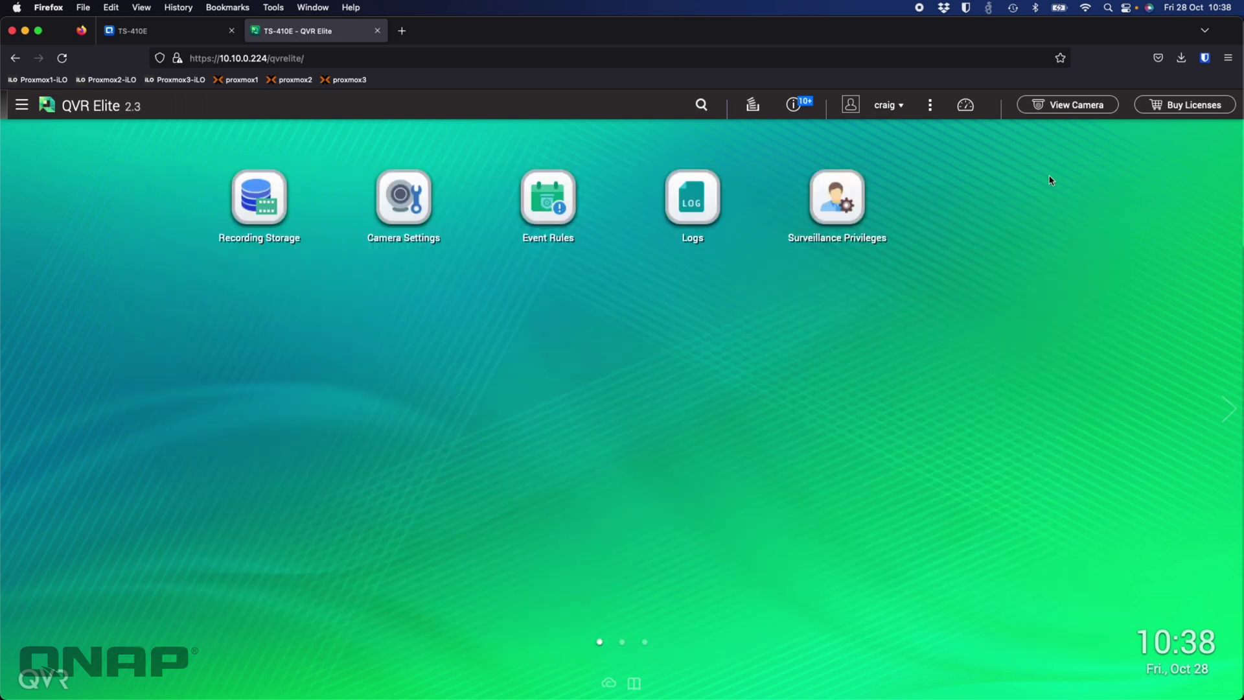
click(403, 198)
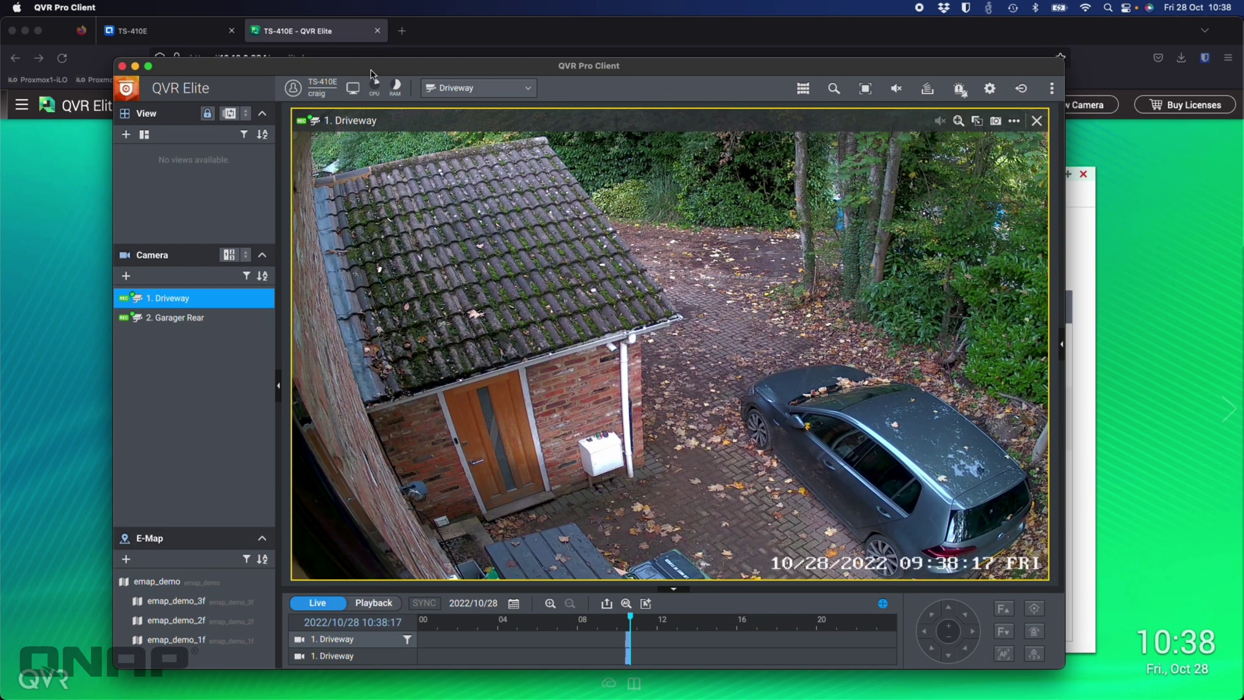
Maximize QVR Pro Client and arrange Garager Rear and Driveway live tiles side by side.
double_click(371, 67)
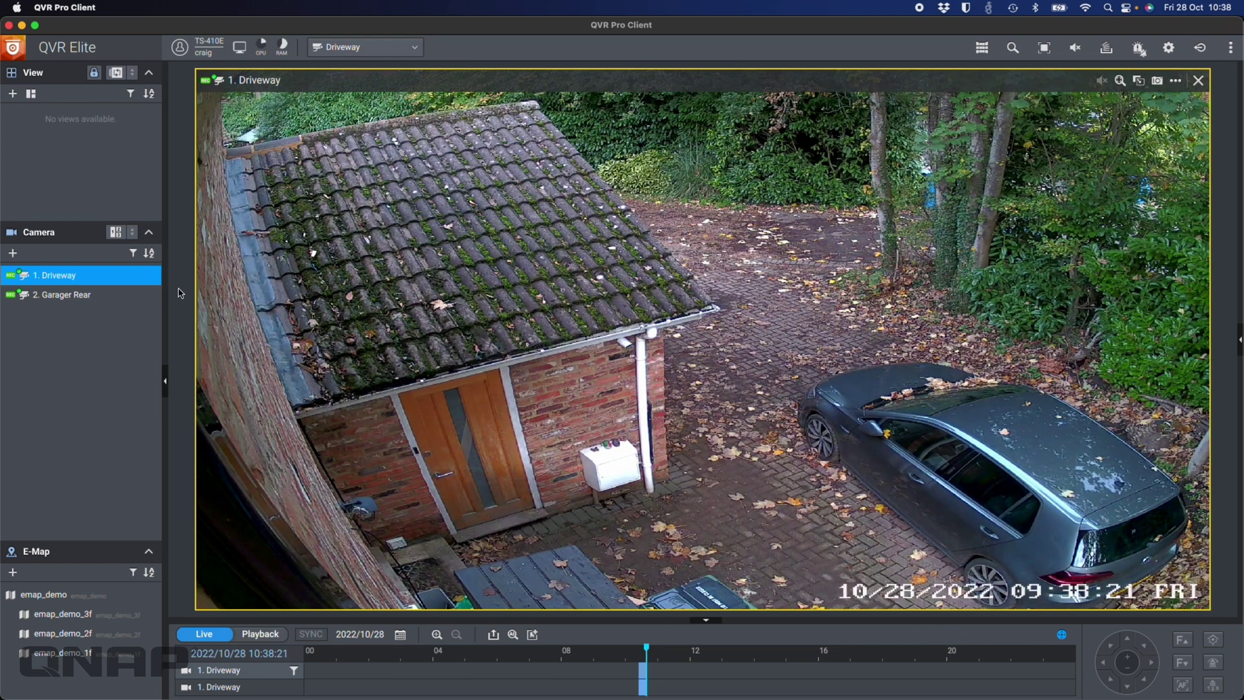
mouse_move(79, 302)
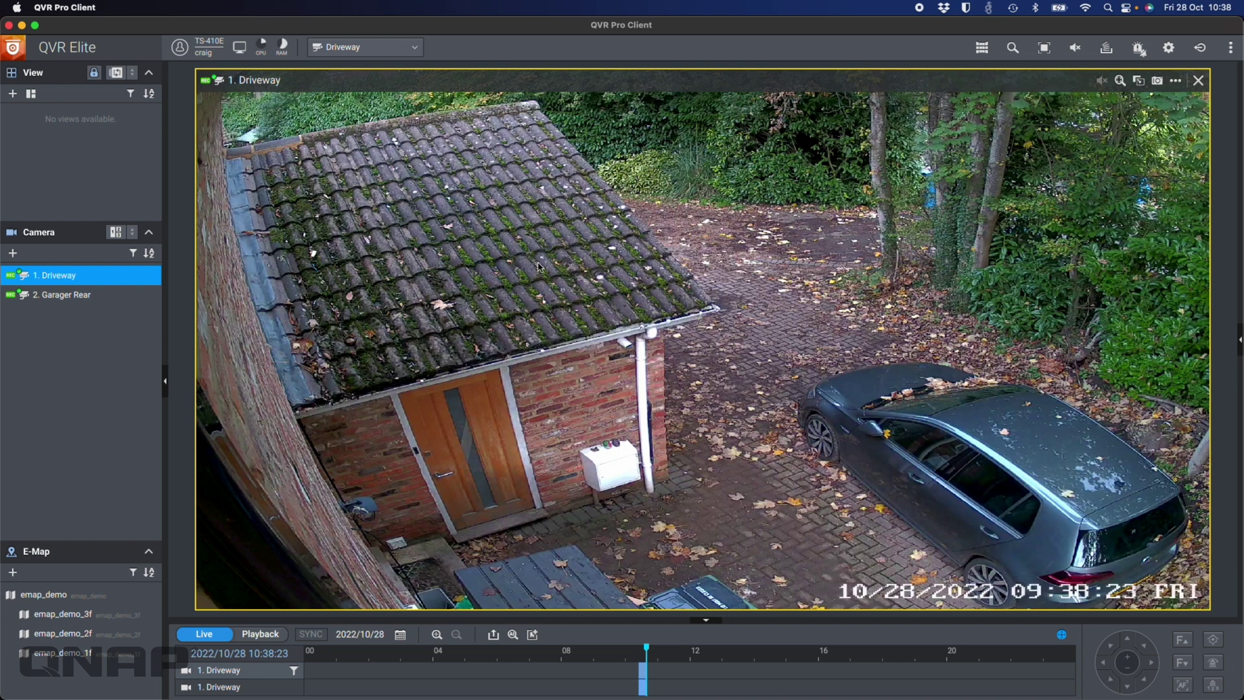
double_click(66, 297)
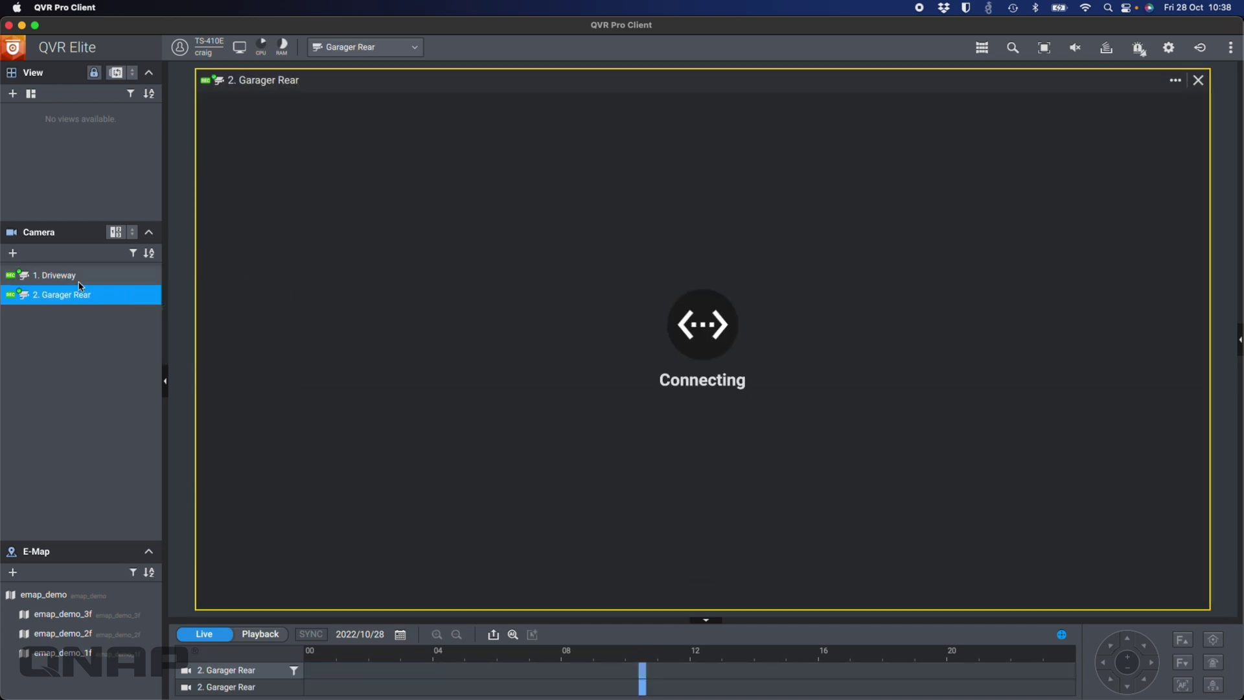
mouse_move(75, 280)
drag(75, 280, 481, 391)
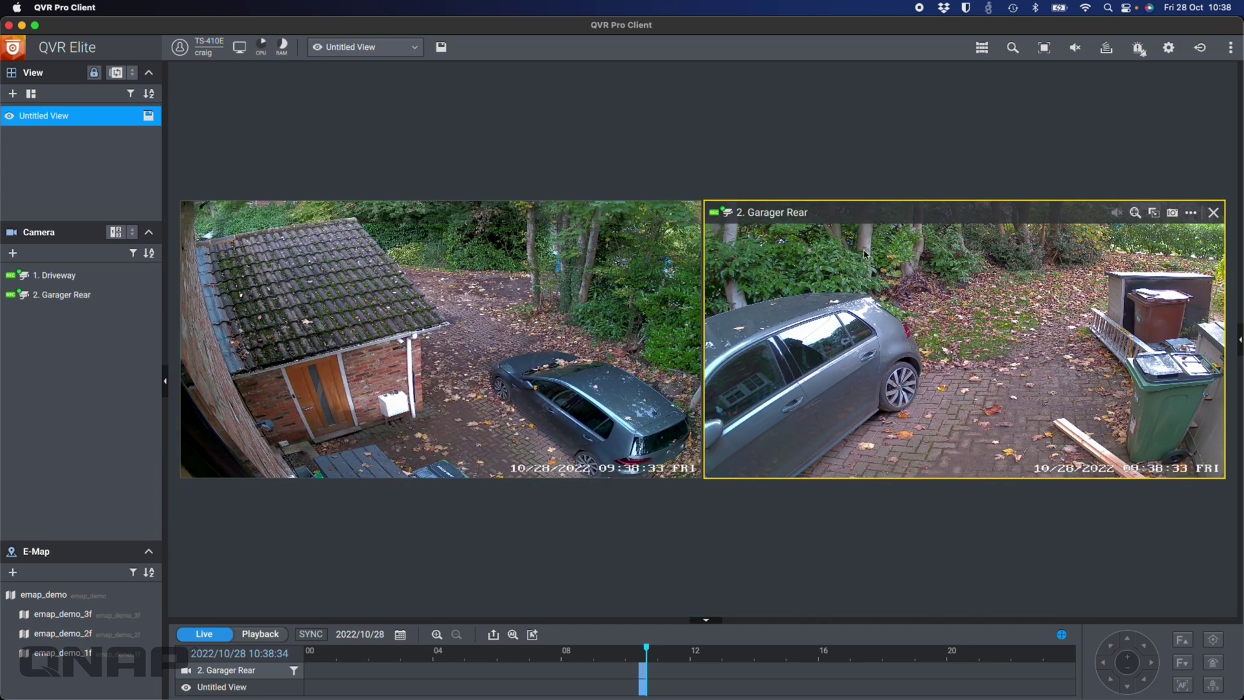
drag(607, 478, 507, 485)
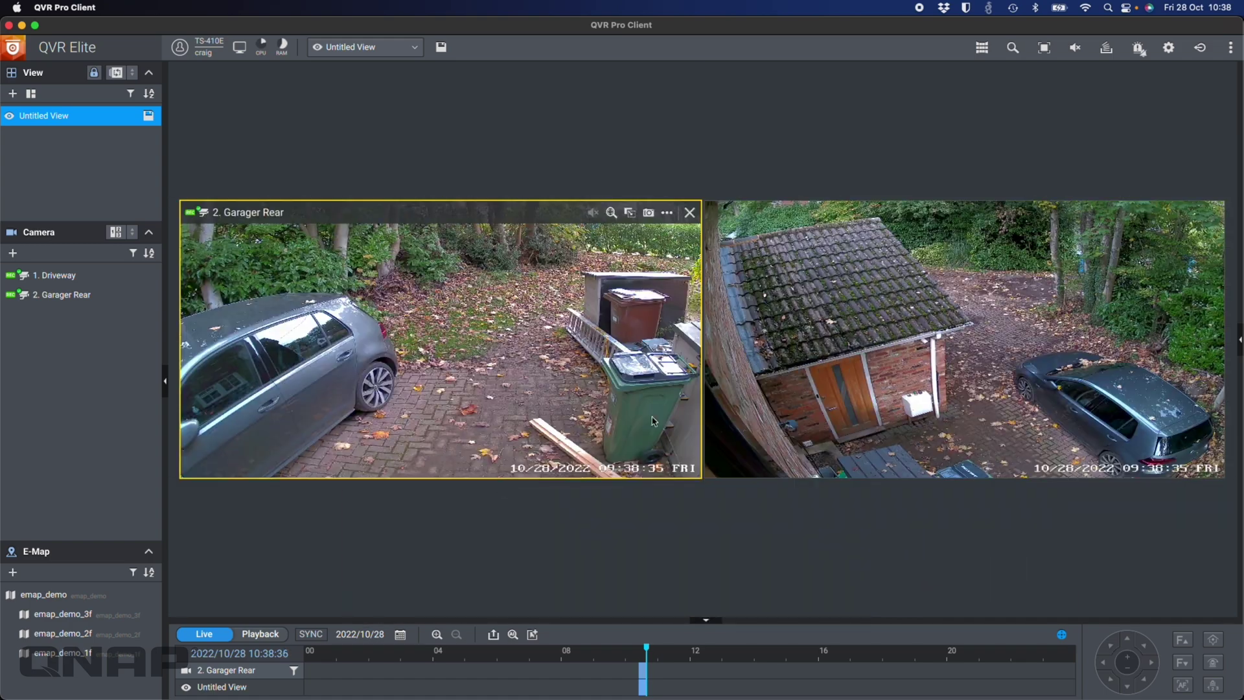
drag(523, 220, 900, 523)
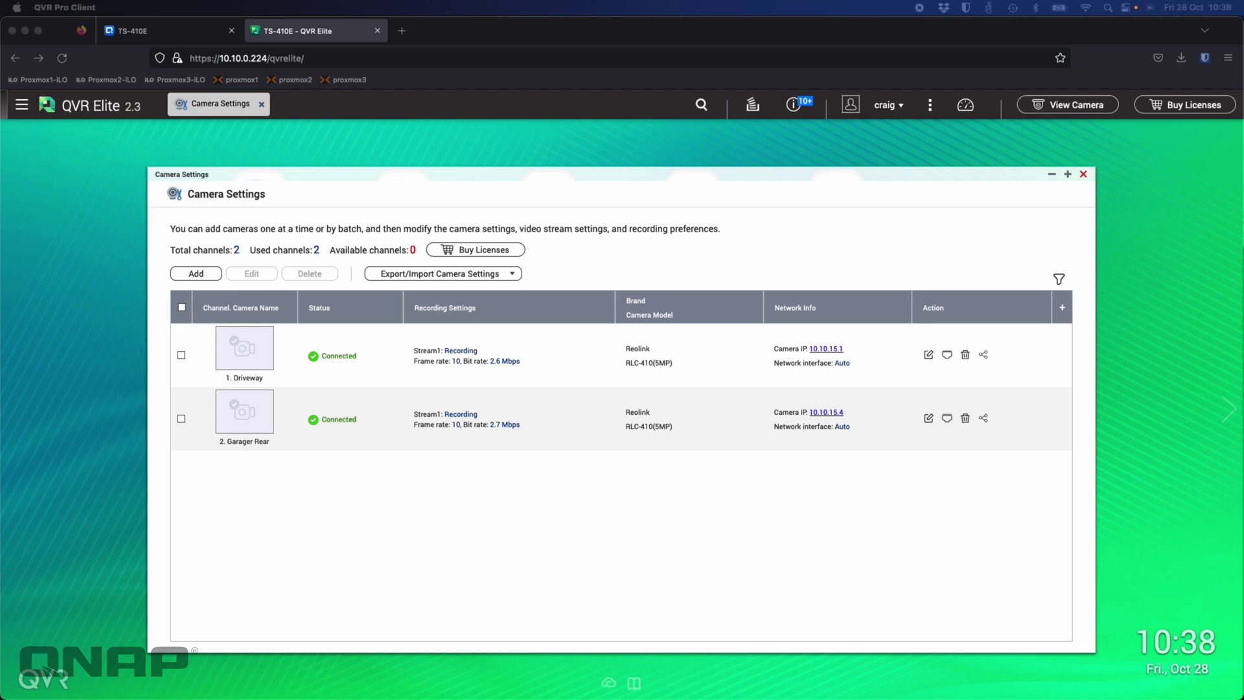
Close QVR Elite's Camera Settings and reopen the dashboard on the TS-410E QTS desktop tab.
click(502, 546)
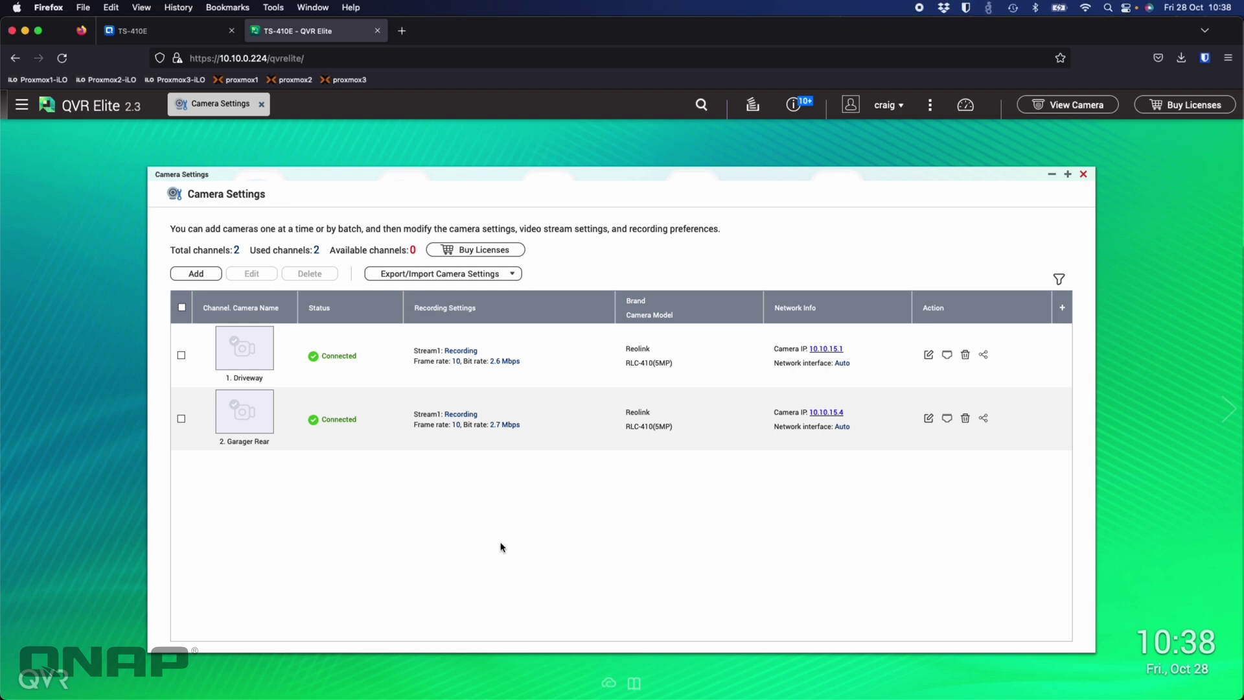
click(1084, 175)
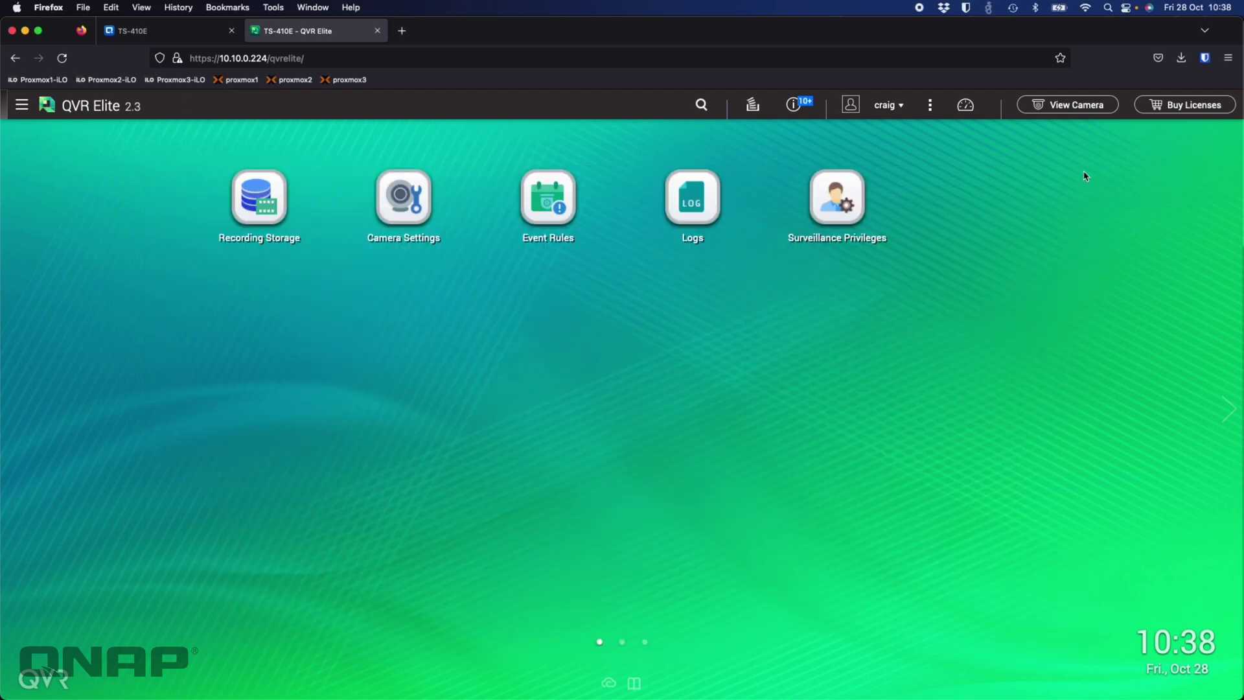
click(198, 32)
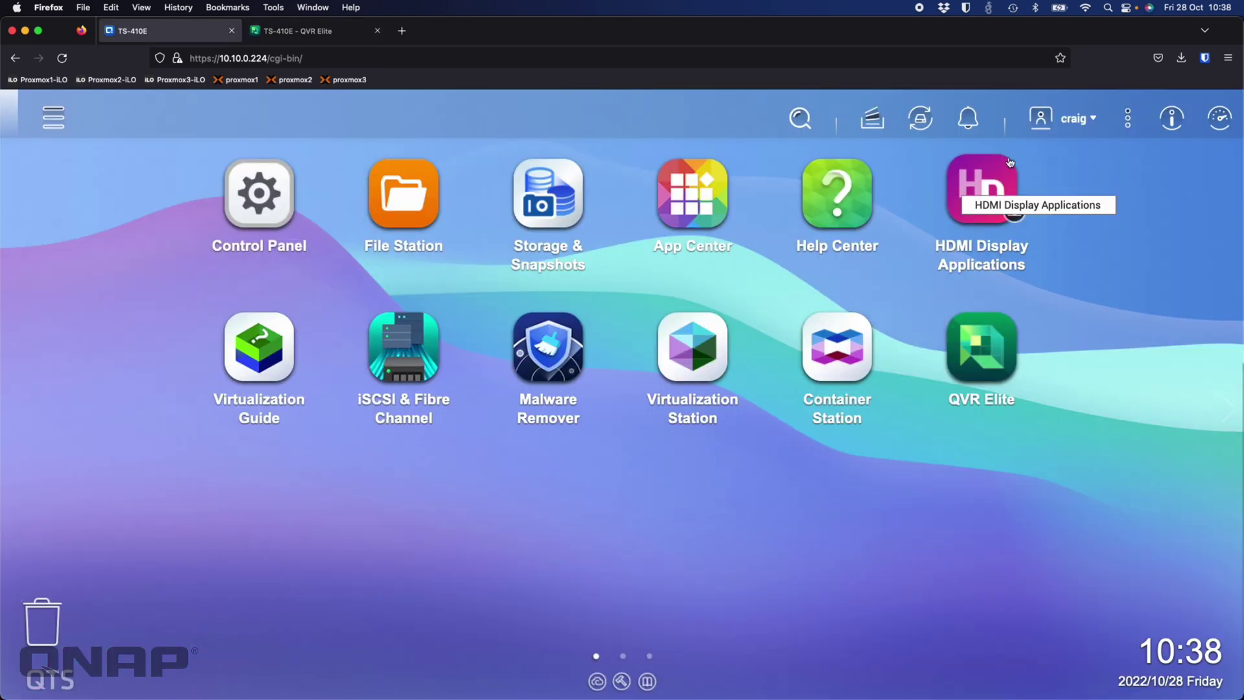
click(1221, 120)
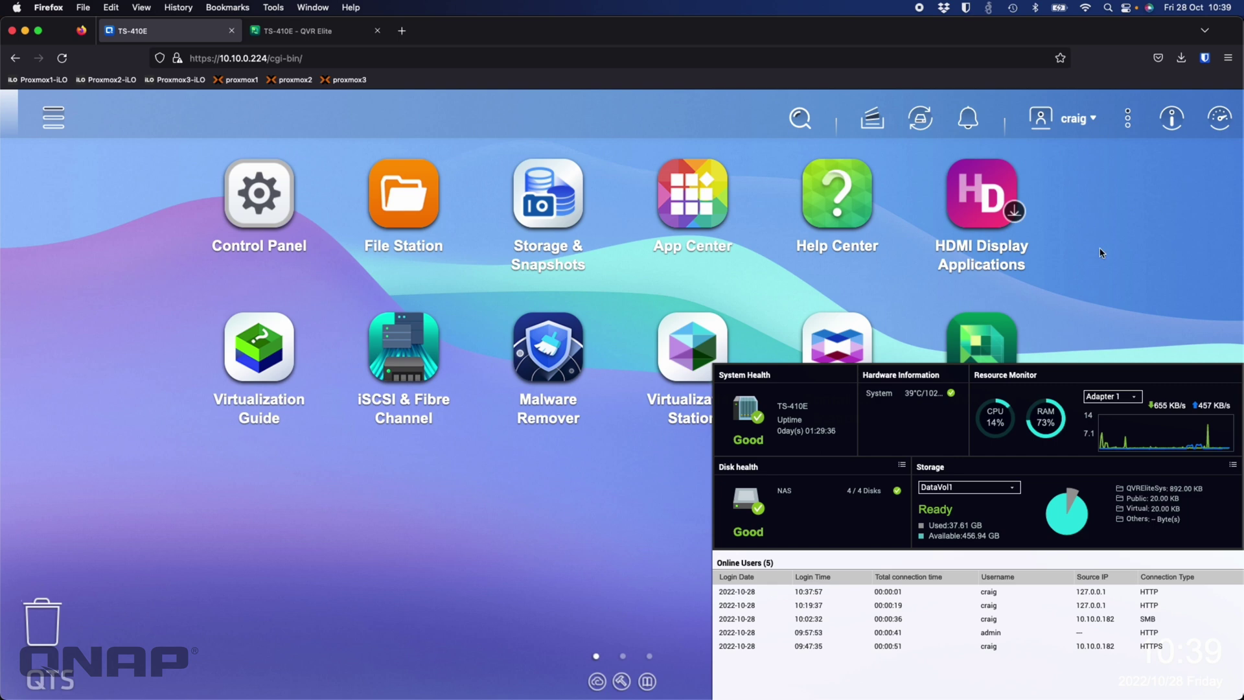
click(1091, 266)
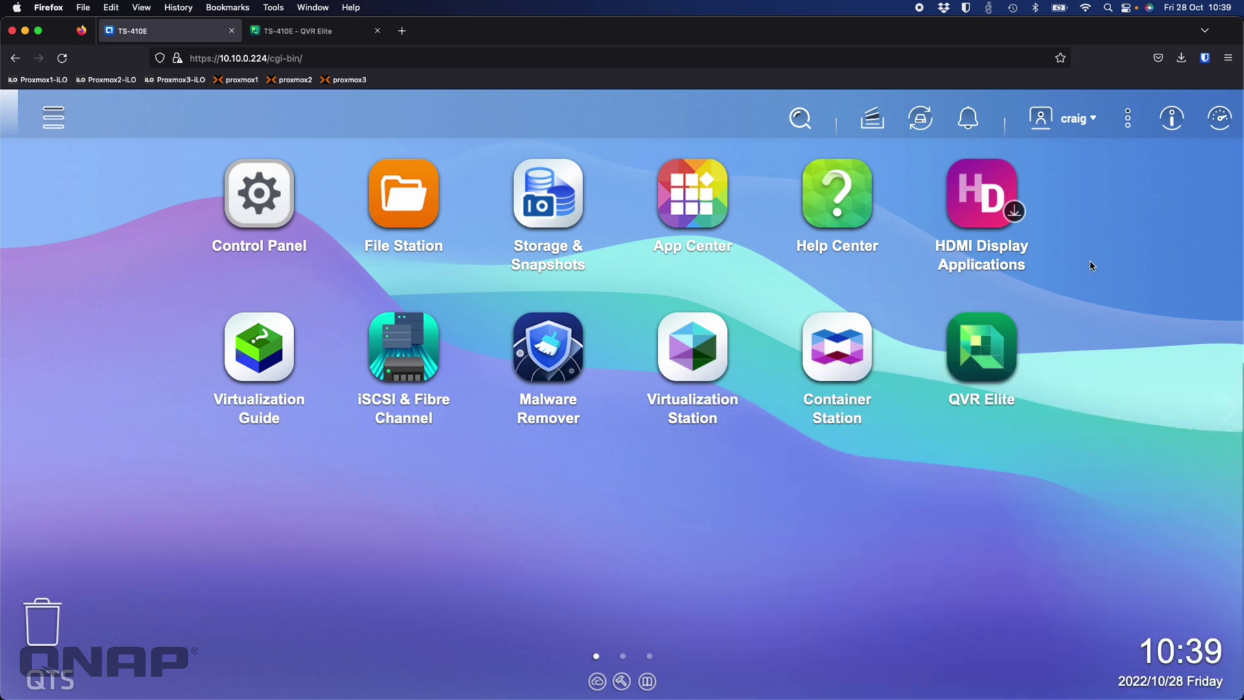